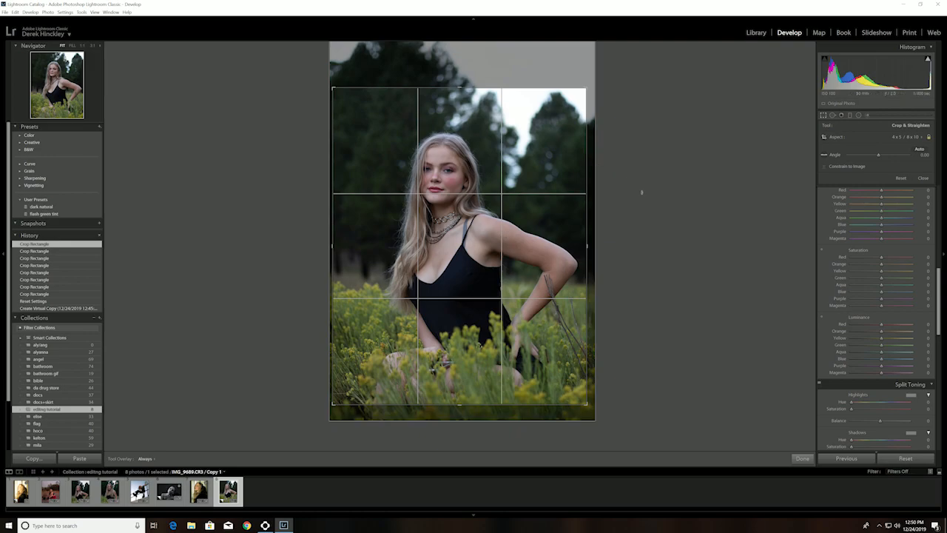
# Step: Accept the crop and enable lens profile corrections with chromatic aberration removal, Vignetting at 0 and Distortion at 200
pyautogui.press('Return')
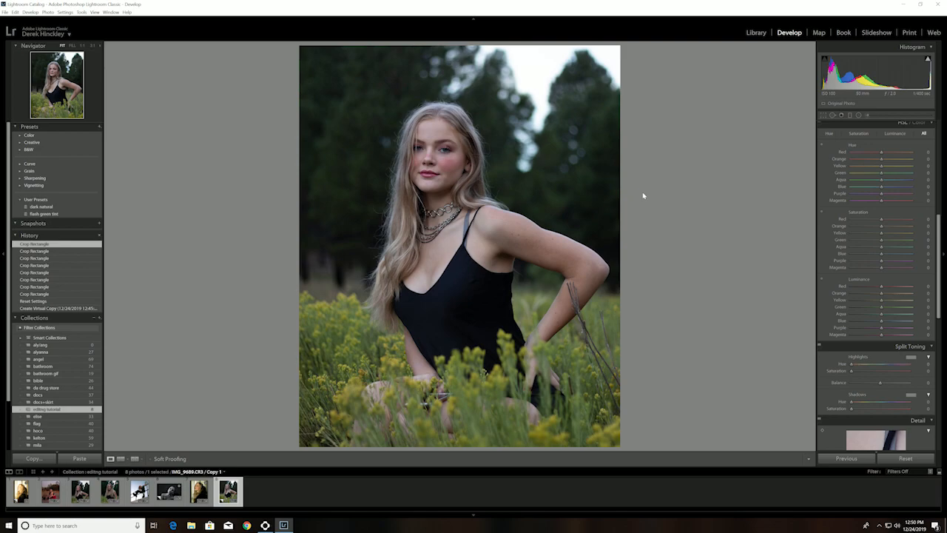
pyautogui.scroll(-10, 902, 205)
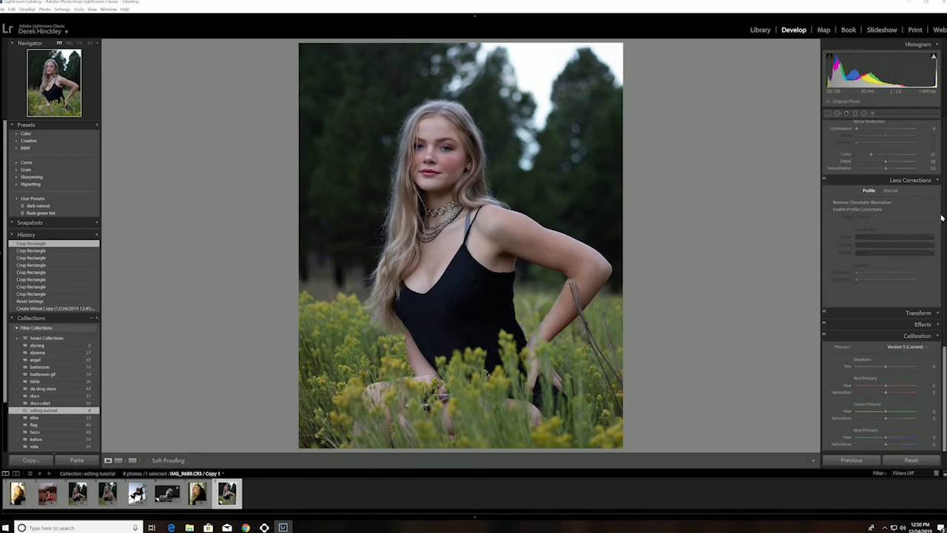
pyautogui.click(881, 210)
pyautogui.click(877, 202)
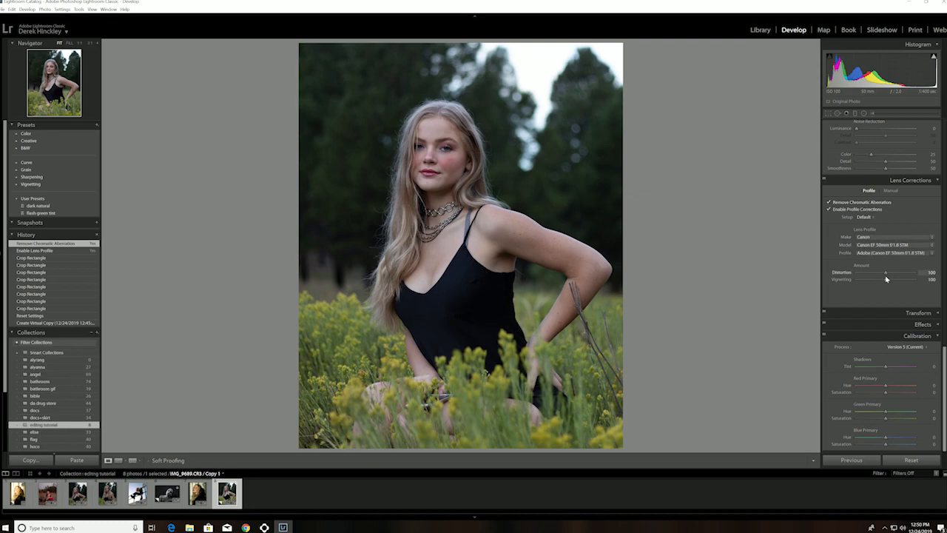
pyautogui.moveTo(887, 279); pyautogui.dragTo(861, 285)
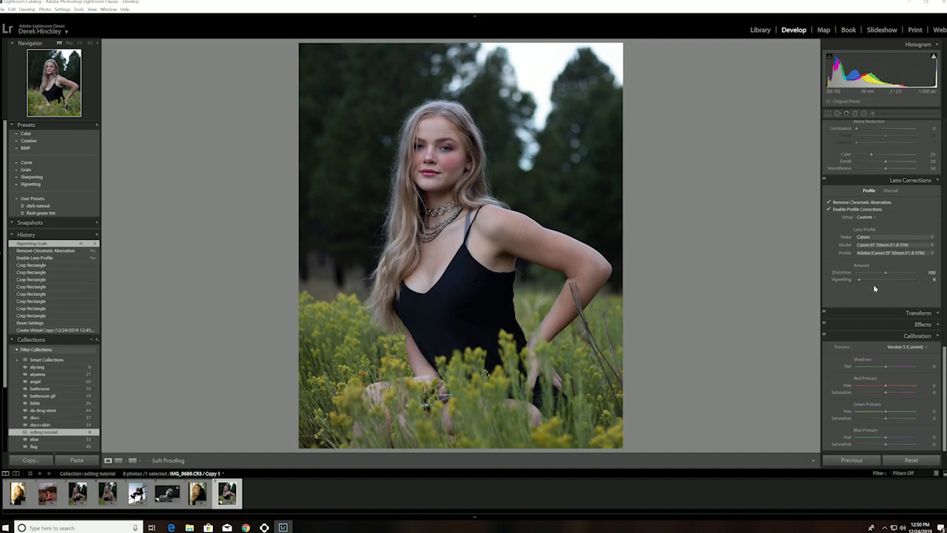
pyautogui.moveTo(859, 279); pyautogui.dragTo(934, 273)
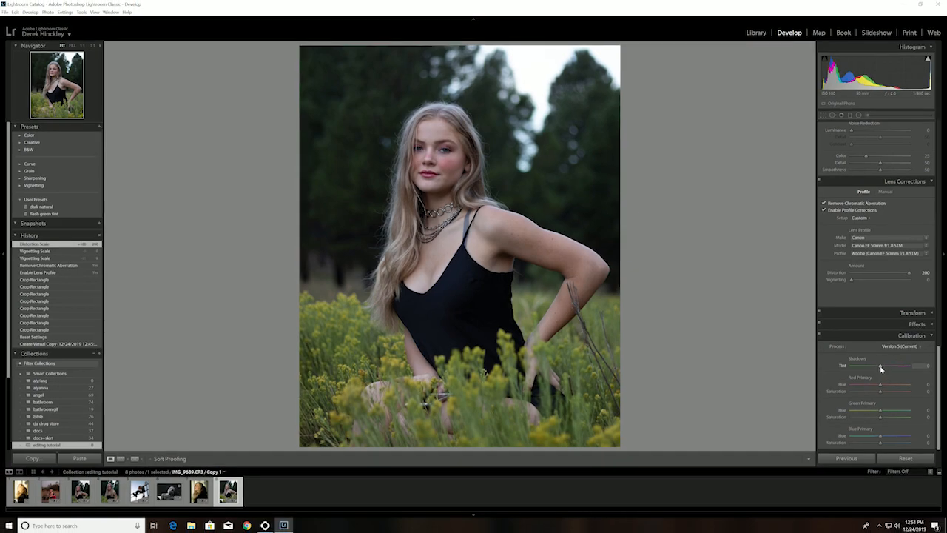
# Step: Calibrate the colours with Shadows Tint -9, Red Primary Hue -12 and Saturation +3, Green Primary Hue +9 and Saturation +2, Blue Primary Hue -4
pyautogui.moveTo(879, 366); pyautogui.dragTo(879, 386)
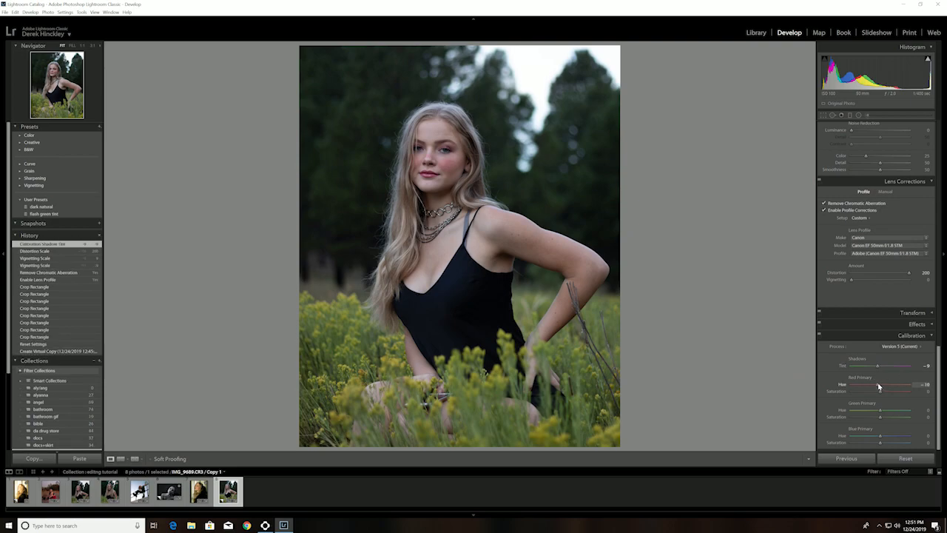
pyautogui.moveTo(877, 385); pyautogui.dragTo(882, 414)
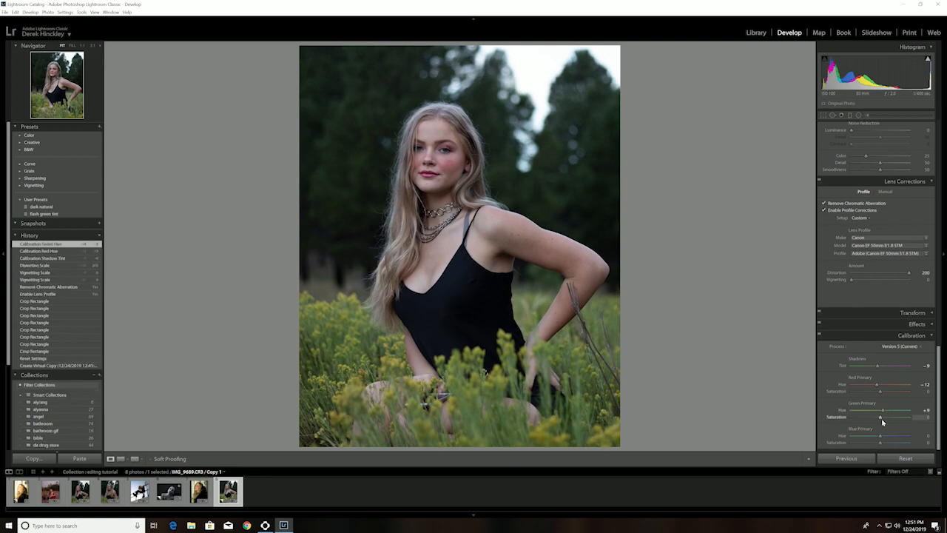
pyautogui.moveTo(881, 439)
pyautogui.mouseDown()
pyautogui.moveTo(857, 439)
pyautogui.moveTo(891, 437)
pyautogui.moveTo(844, 436)
pyautogui.moveTo(879, 440)
pyautogui.mouseUp()
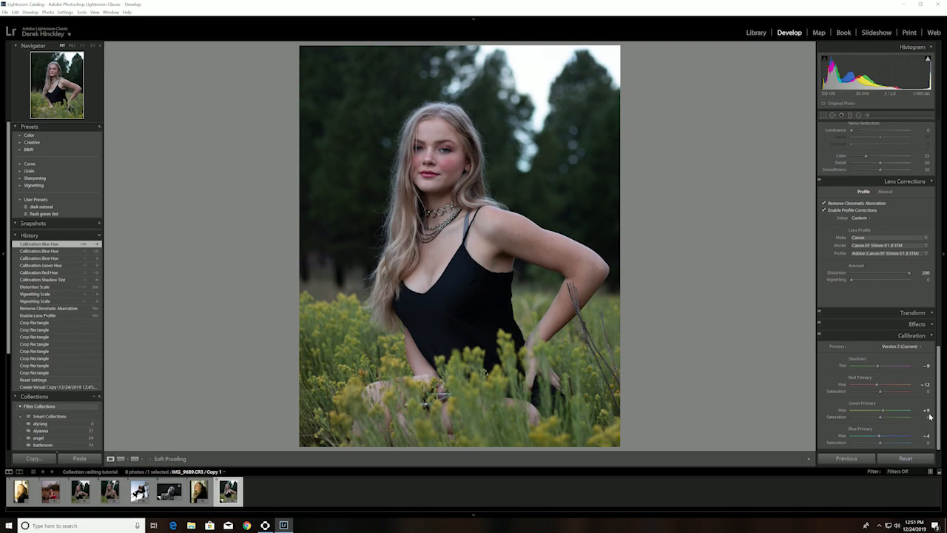
pyautogui.scroll(5, 929, 409)
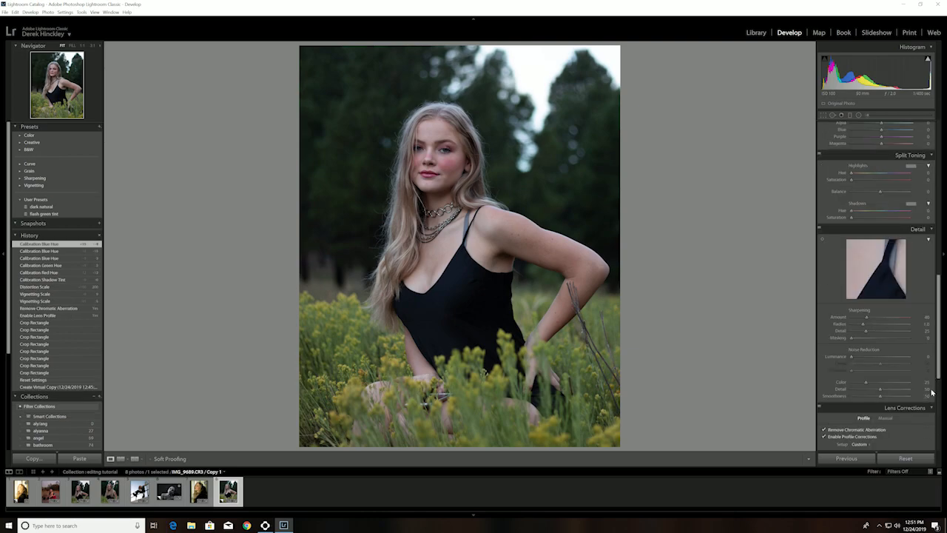
pyautogui.scroll(6, 935, 390)
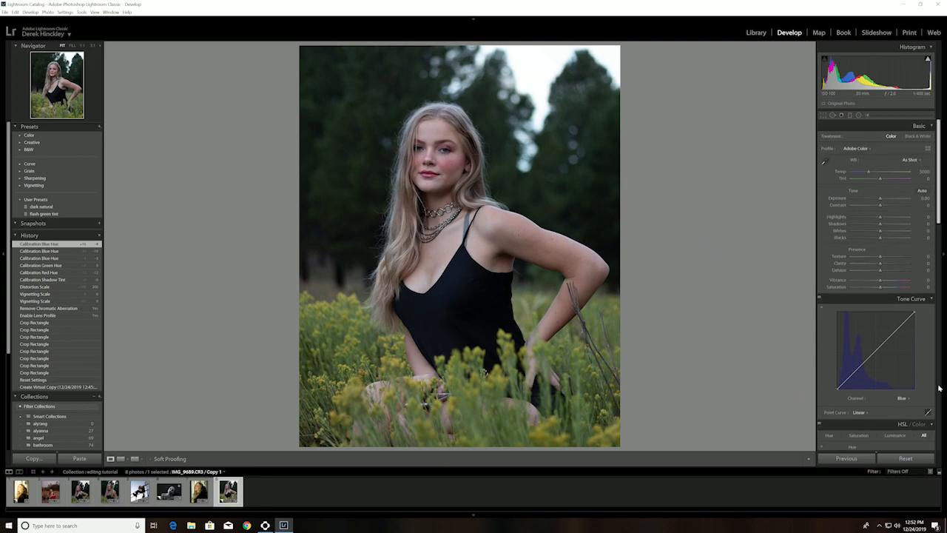
pyautogui.scroll(-10, 936, 385)
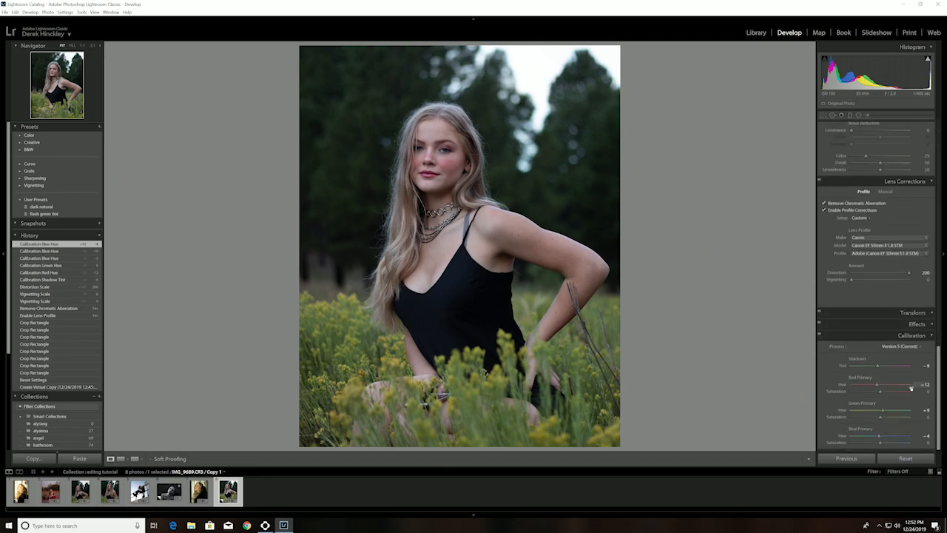
pyautogui.moveTo(880, 394); pyautogui.dragTo(883, 419)
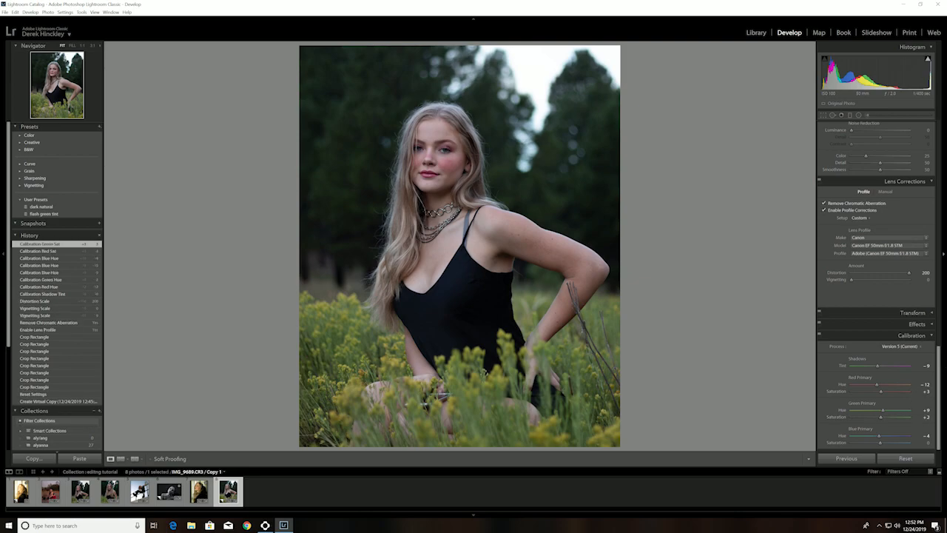
# Step: Set the basic tone values to Highlights -42, Shadows +18, Whites -39 and Blacks -20
pyautogui.scroll(3, 939, 338)
pyautogui.scroll(8, 938, 338)
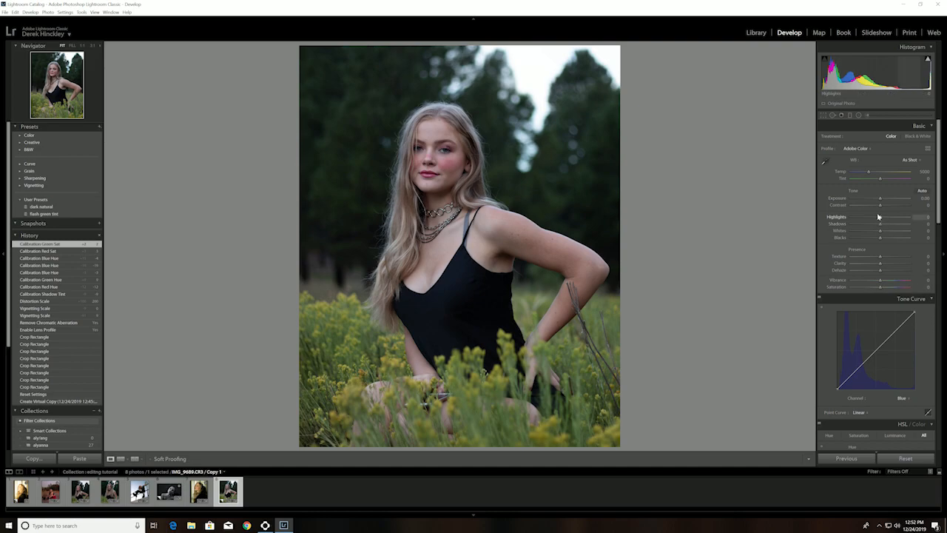
pyautogui.moveTo(880, 219); pyautogui.dragTo(873, 223)
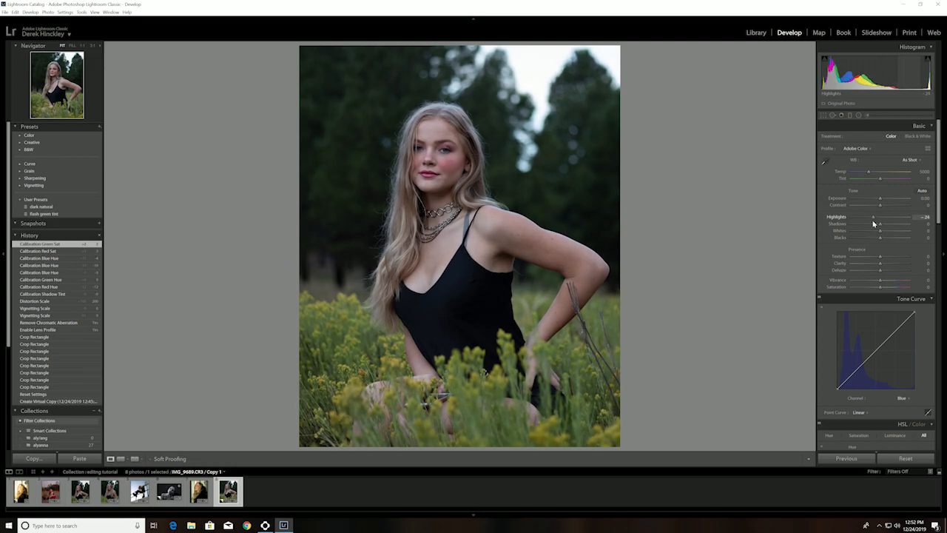
pyautogui.moveTo(873, 223); pyautogui.dragTo(871, 224)
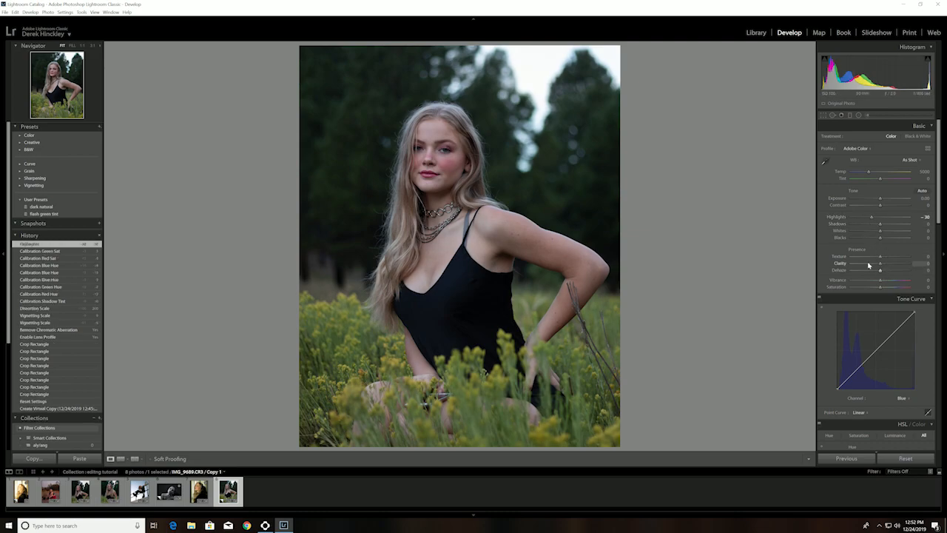
pyautogui.moveTo(871, 218); pyautogui.dragTo(867, 219)
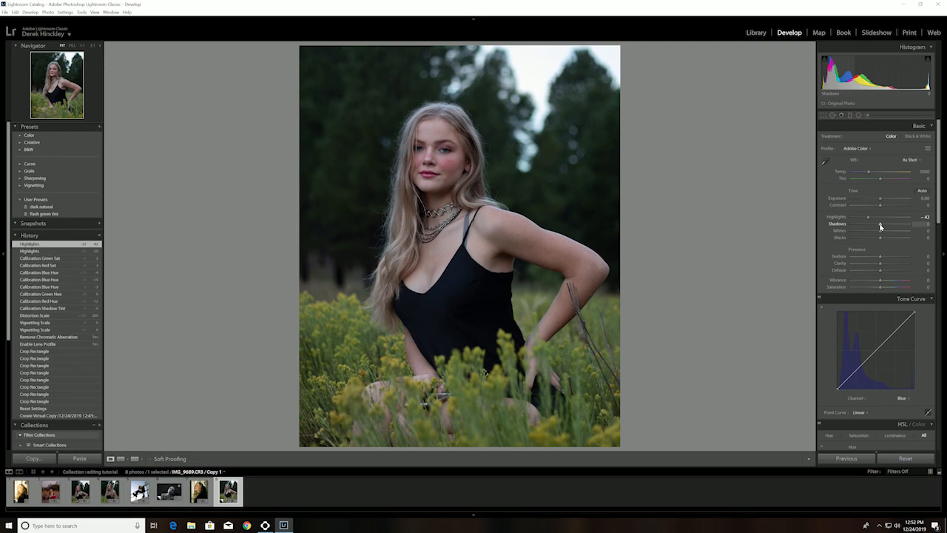
pyautogui.moveTo(880, 226); pyautogui.dragTo(874, 241)
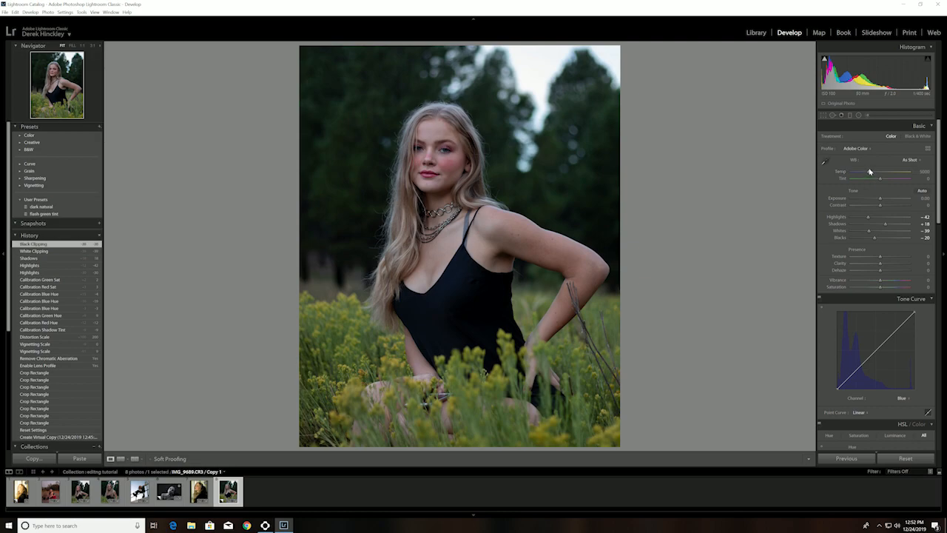
# Step: Adjust the photo's white balance to a temperature of 4991 and a tint of -10
pyautogui.moveTo(869, 173); pyautogui.dragTo(869, 175)
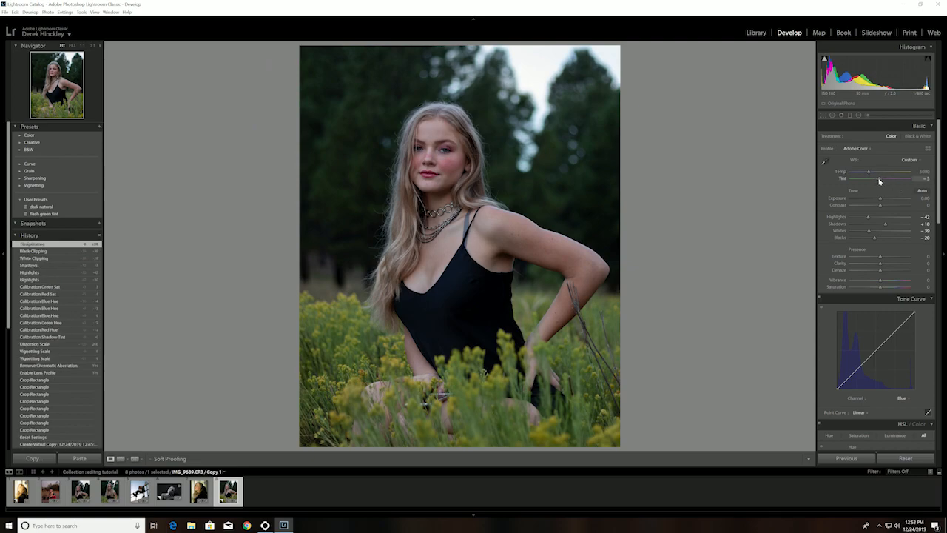
pyautogui.moveTo(879, 180); pyautogui.dragTo(879, 181)
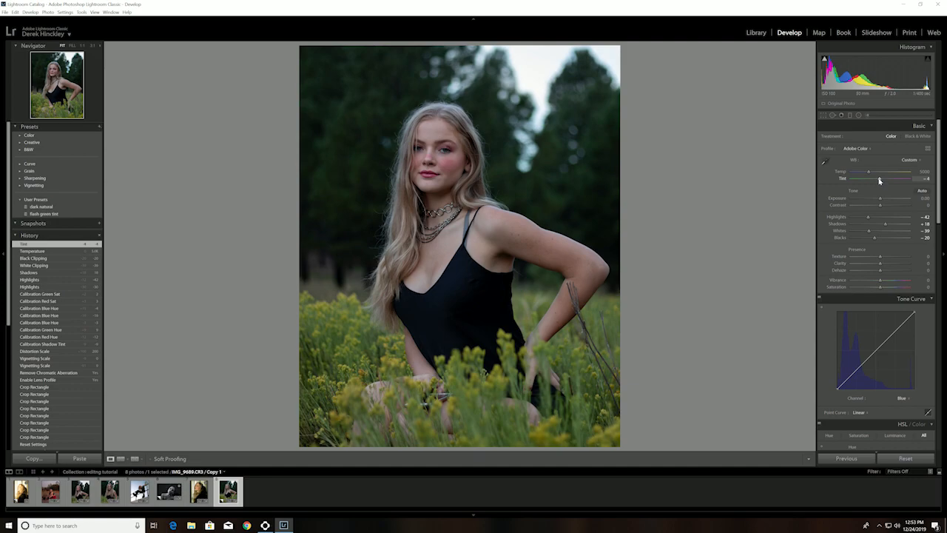
pyautogui.moveTo(879, 179); pyautogui.dragTo(878, 181)
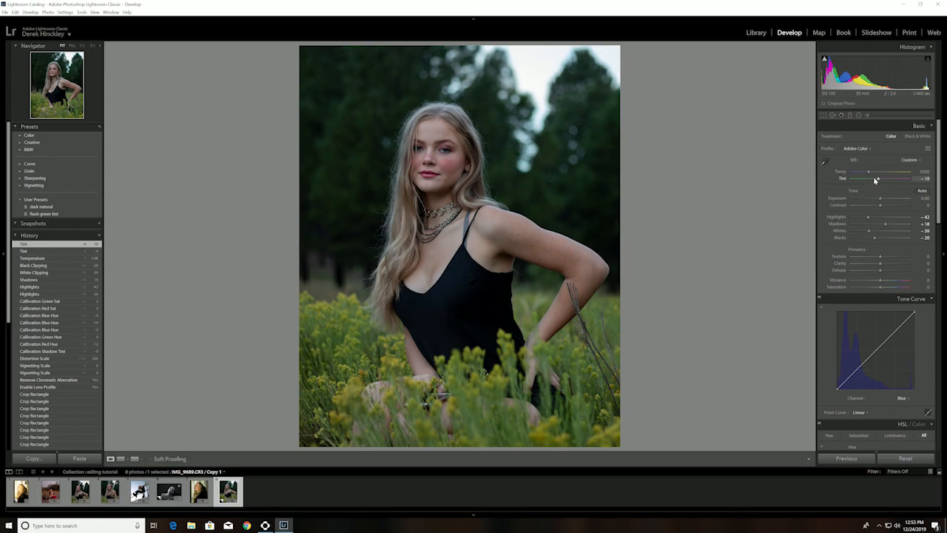
pyautogui.moveTo(870, 173); pyautogui.dragTo(870, 174)
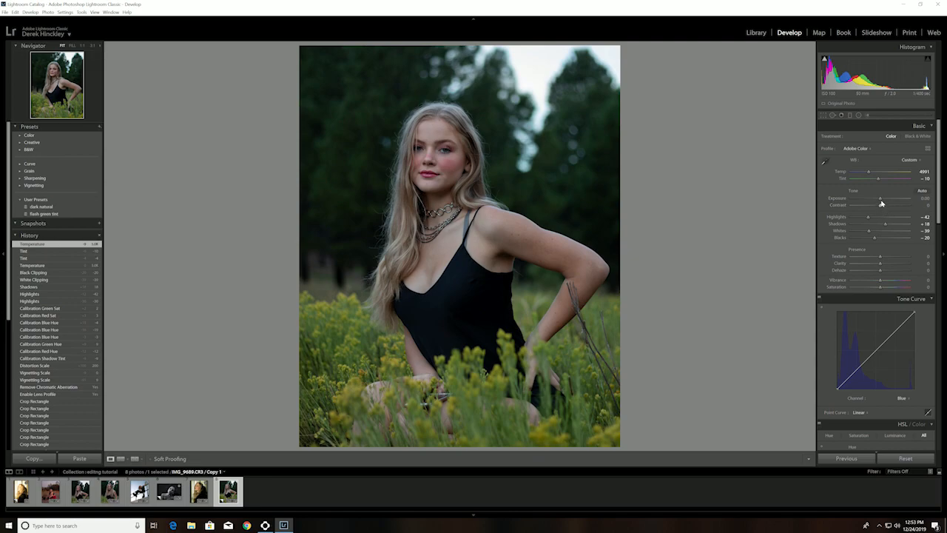
# Step: Refine the tone with Exposure -0.09, Contrast +3 and Shadows +21, and the presence with Texture -3, Dehaze +6 and Saturation -2
pyautogui.moveTo(880, 202); pyautogui.dragTo(880, 209)
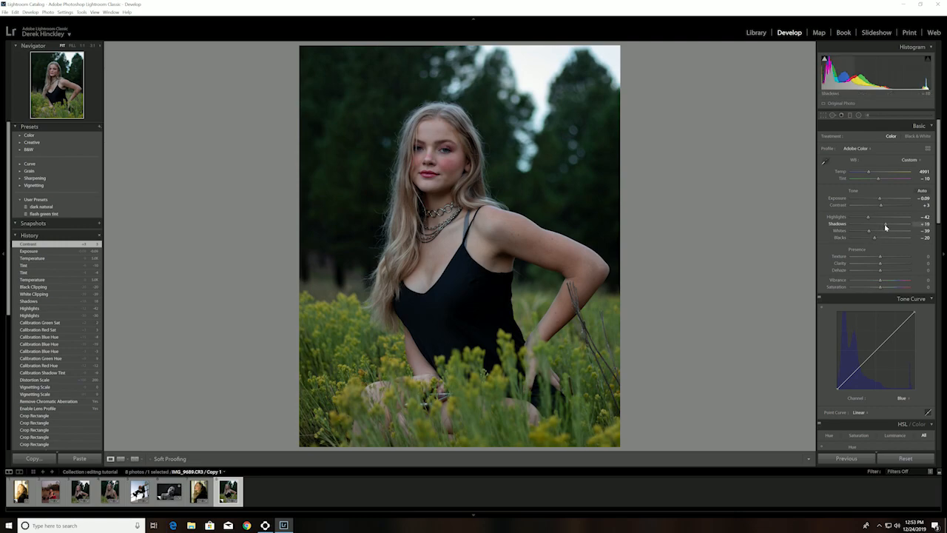
pyautogui.moveTo(886, 227); pyautogui.dragTo(889, 227)
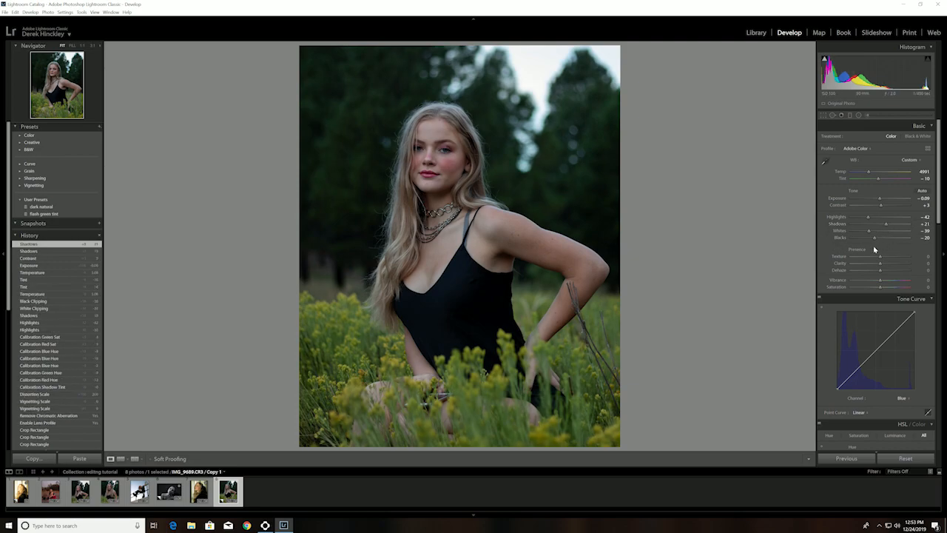
pyautogui.moveTo(880, 259); pyautogui.dragTo(878, 259)
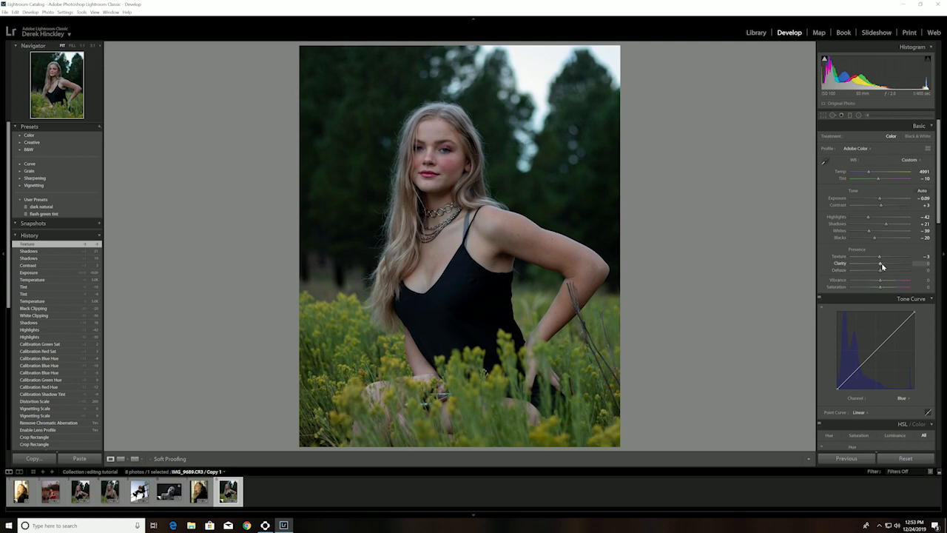
pyautogui.moveTo(880, 270); pyautogui.dragTo(881, 275)
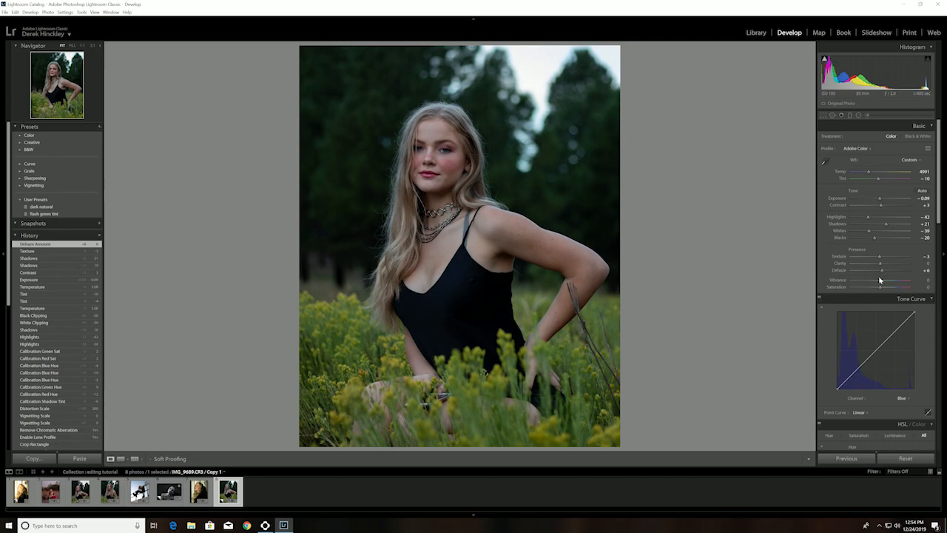
pyautogui.moveTo(881, 288); pyautogui.dragTo(879, 291)
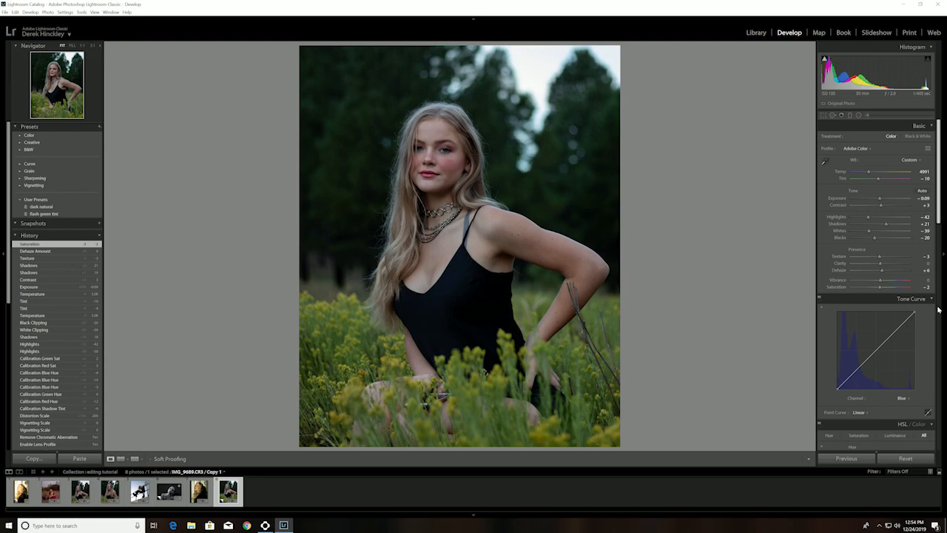
# Step: Shape the RGB tone curve into a subtle S by moving the white point slightly inward, lowering the shadows and raising the highlights
pyautogui.scroll(-2, 941, 291)
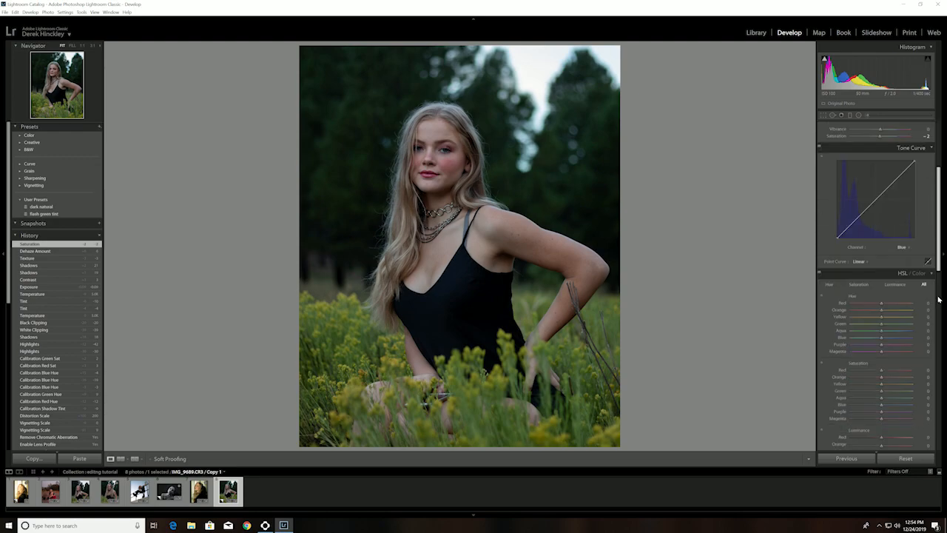
pyautogui.scroll(1, 941, 291)
pyautogui.click(901, 323)
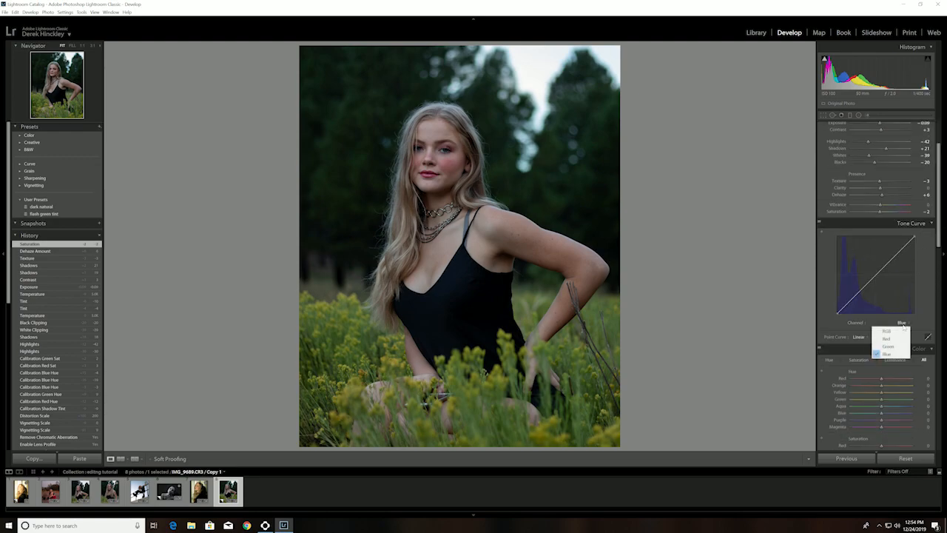
pyautogui.click(895, 326)
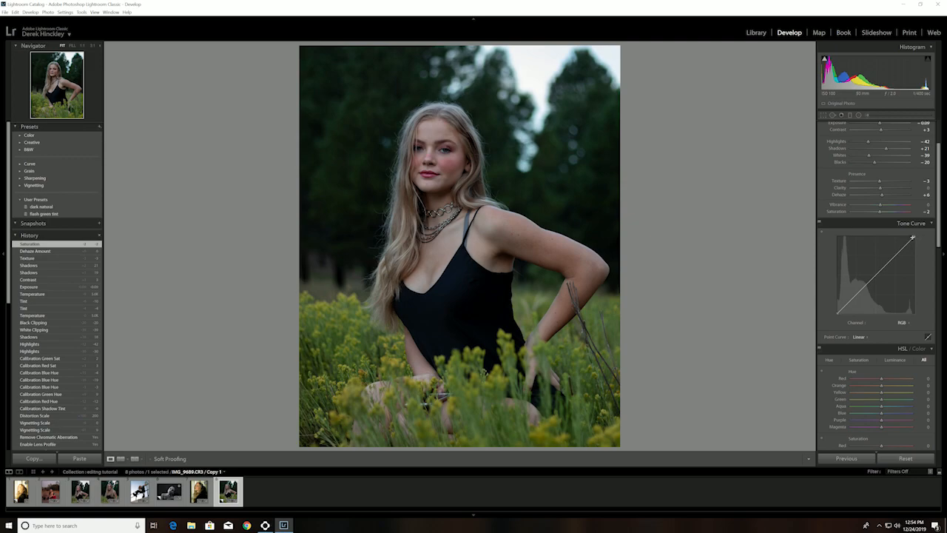
pyautogui.click(914, 239)
pyautogui.moveTo(914, 239); pyautogui.dragTo(913, 237)
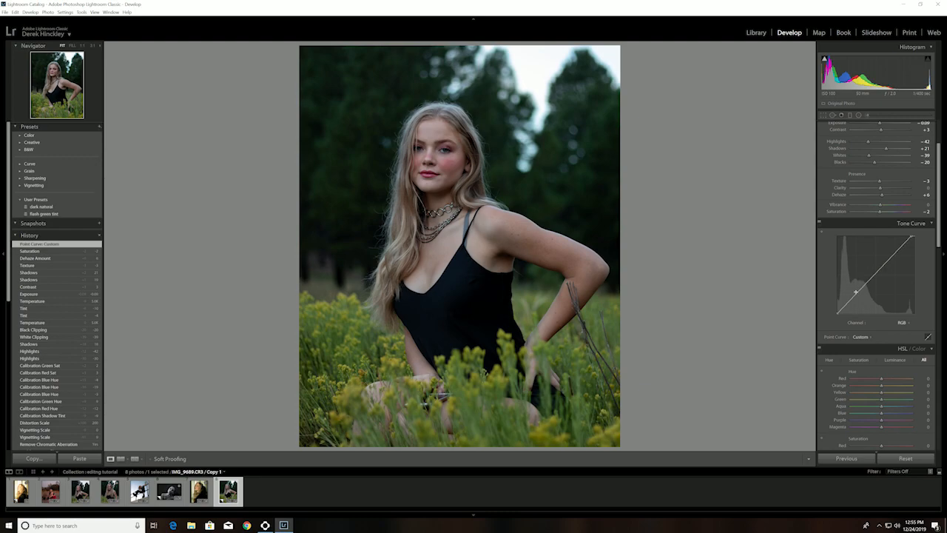
pyautogui.moveTo(856, 294); pyautogui.dragTo(857, 296)
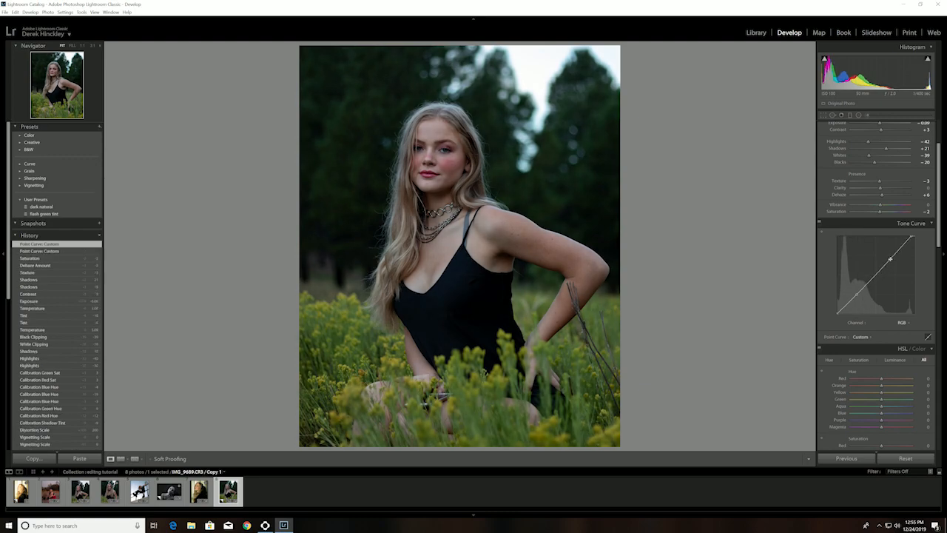
pyautogui.moveTo(890, 258); pyautogui.dragTo(892, 259)
pyautogui.moveTo(891, 259); pyautogui.dragTo(891, 258)
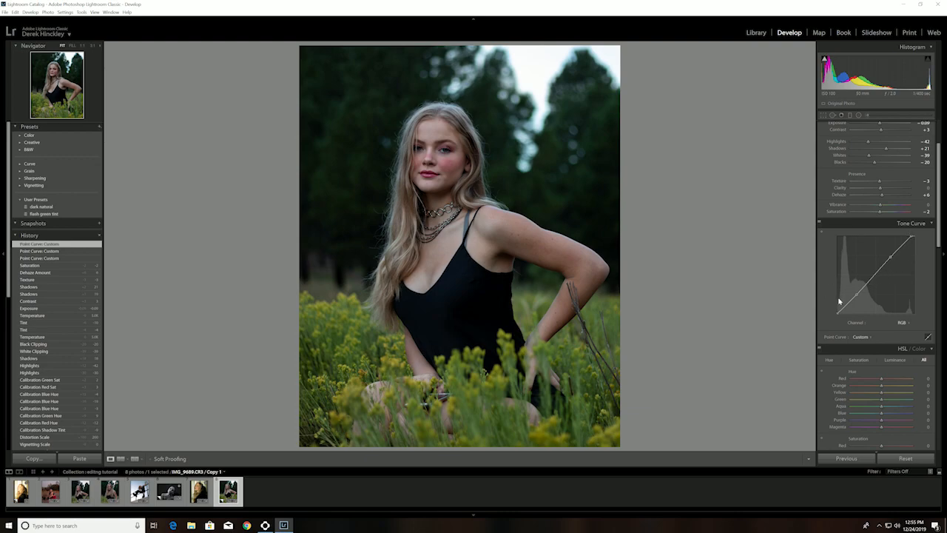
# Step: Place a control point at the midpoint of the red channel's tone curve, removing the trial point placed higher up
pyautogui.click(902, 323)
pyautogui.click(895, 339)
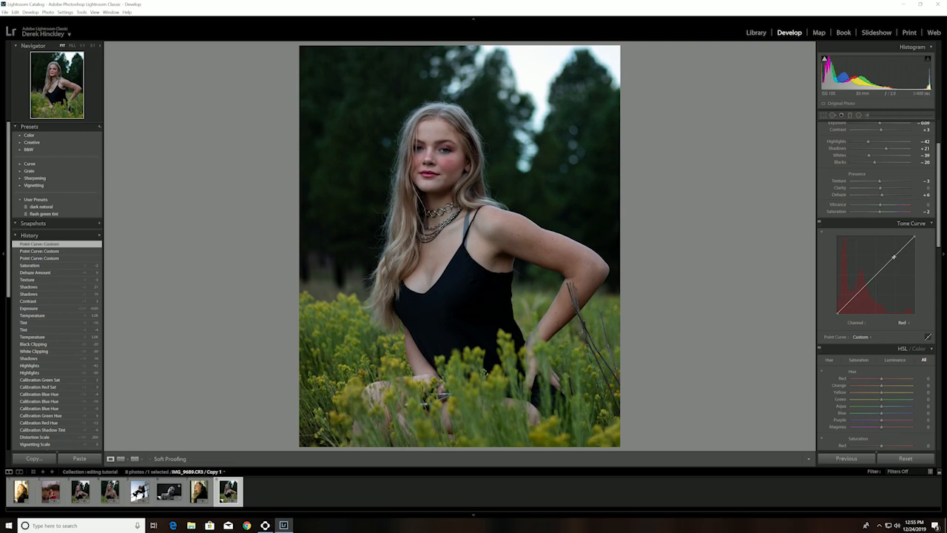
pyautogui.click(894, 258)
pyautogui.moveTo(894, 259); pyautogui.dragTo(893, 257)
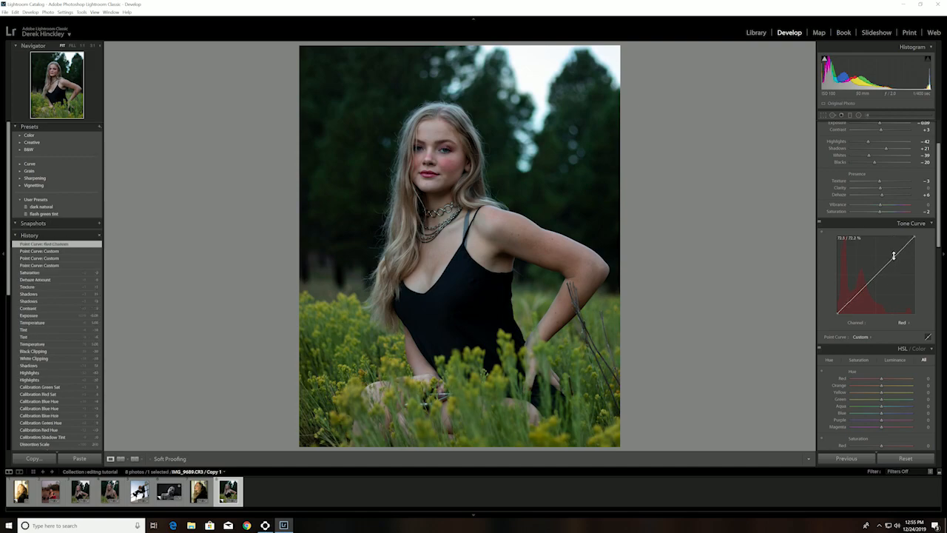
pyautogui.doubleClick(894, 258)
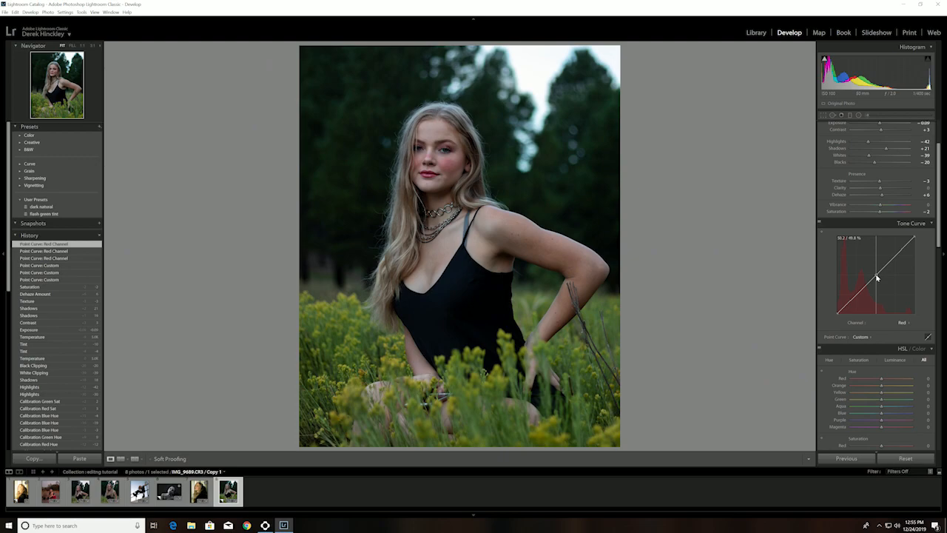
pyautogui.click(877, 276)
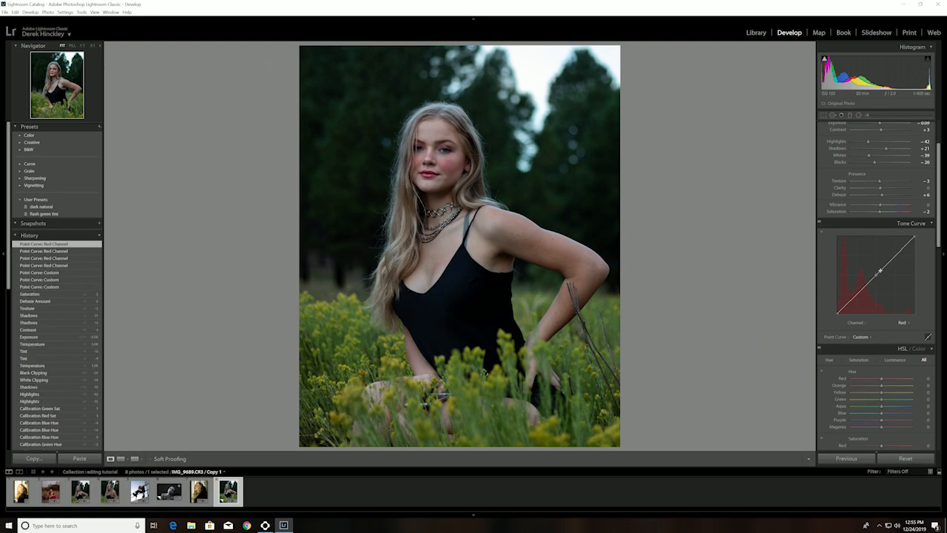
# Step: Add a shadow point and a highlight point to the blue channel's tone curve, keeping both close to the diagonal
pyautogui.click(903, 323)
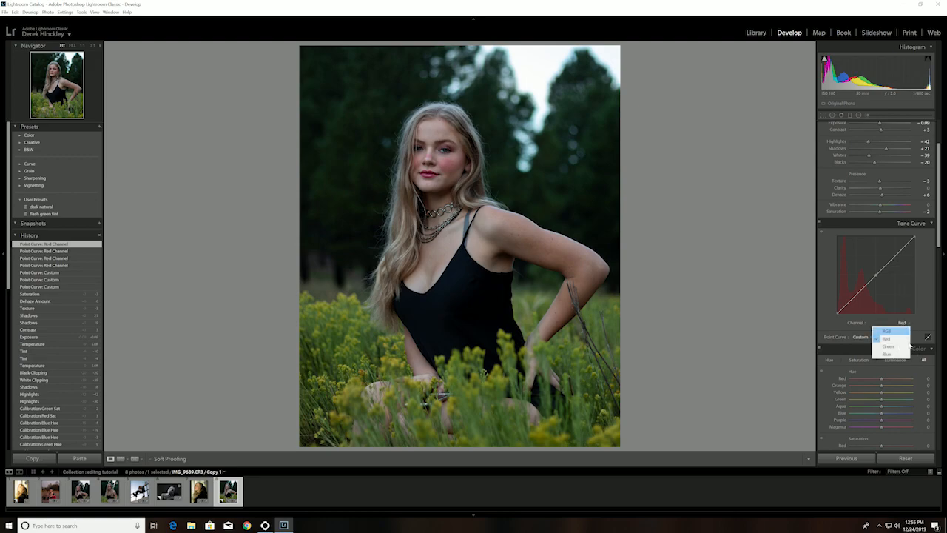
pyautogui.click(893, 356)
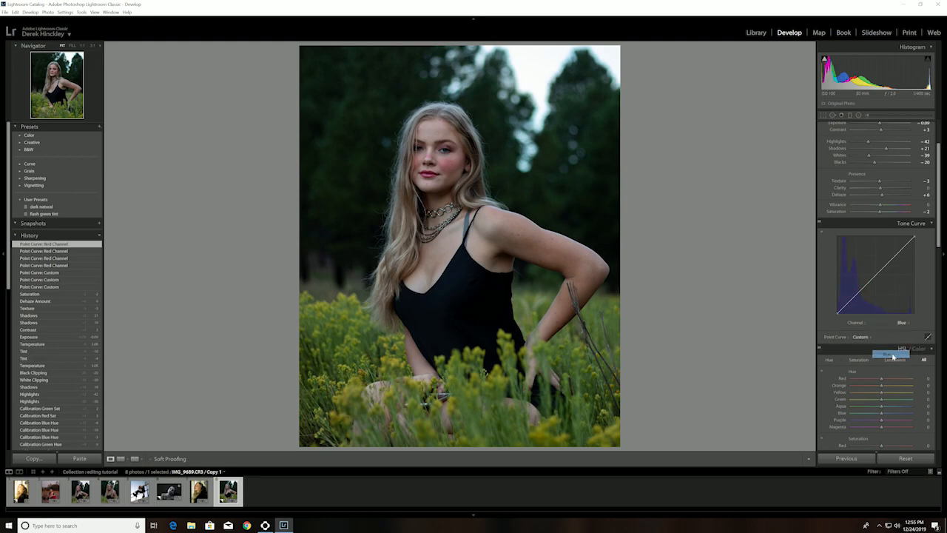
pyautogui.doubleClick(890, 262)
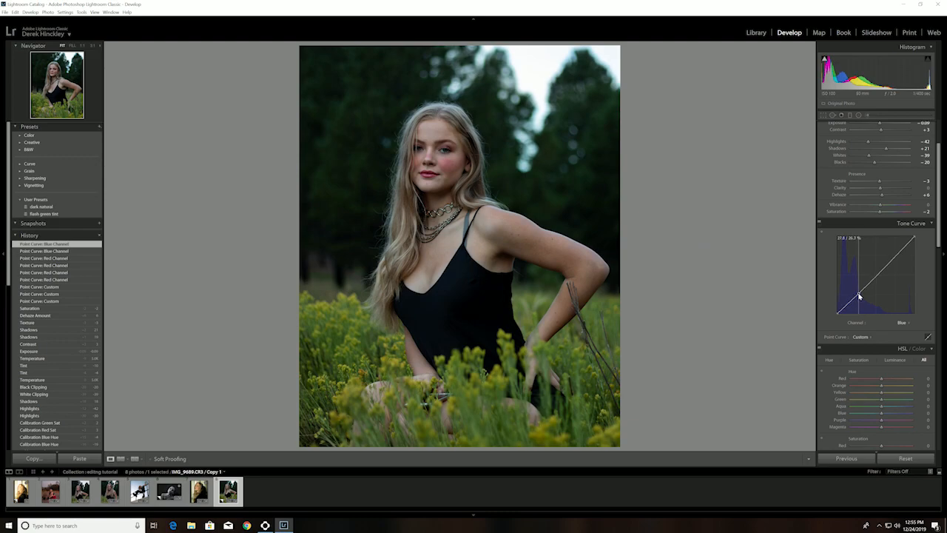
pyautogui.moveTo(858, 294); pyautogui.dragTo(859, 295)
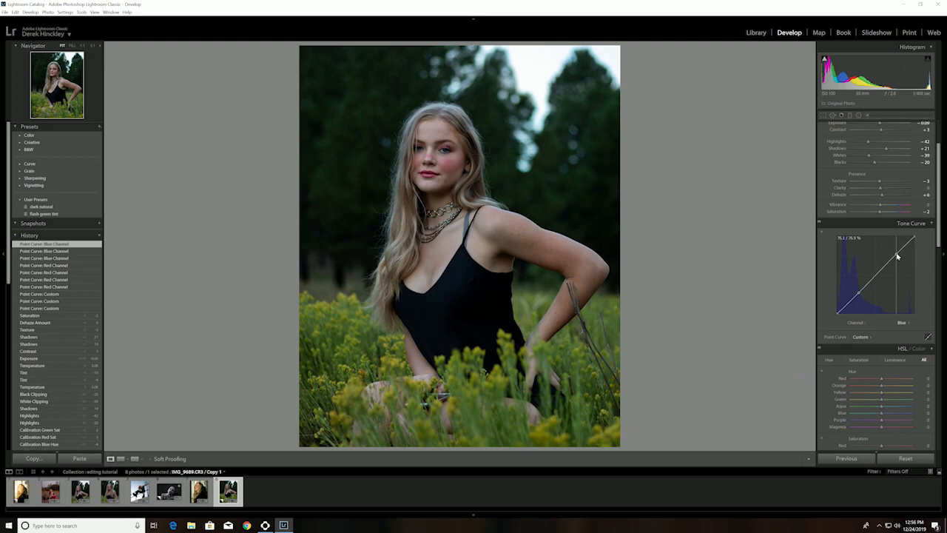
pyautogui.click(897, 255)
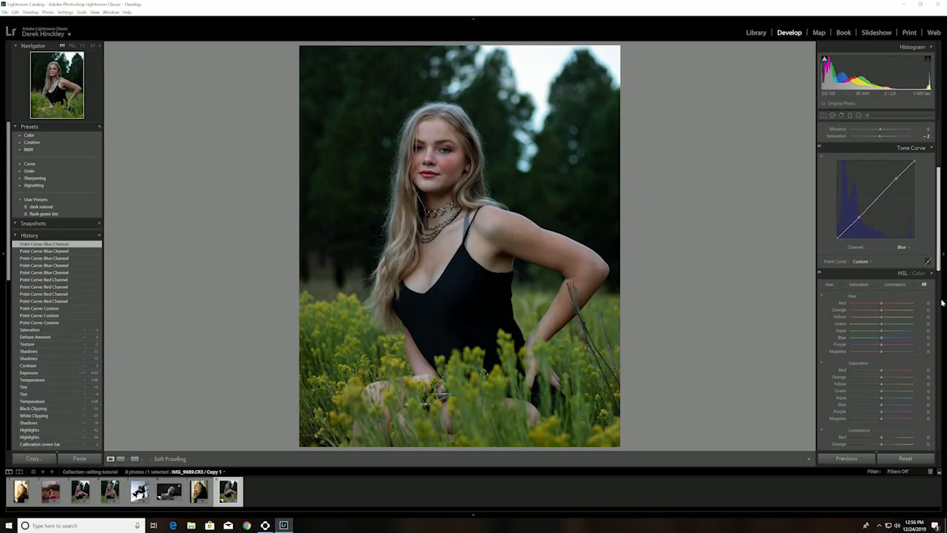
# Step: Set the HSL hue values to Red +5, Orange -2 and Yellow -41
pyautogui.scroll(-3, 942, 301)
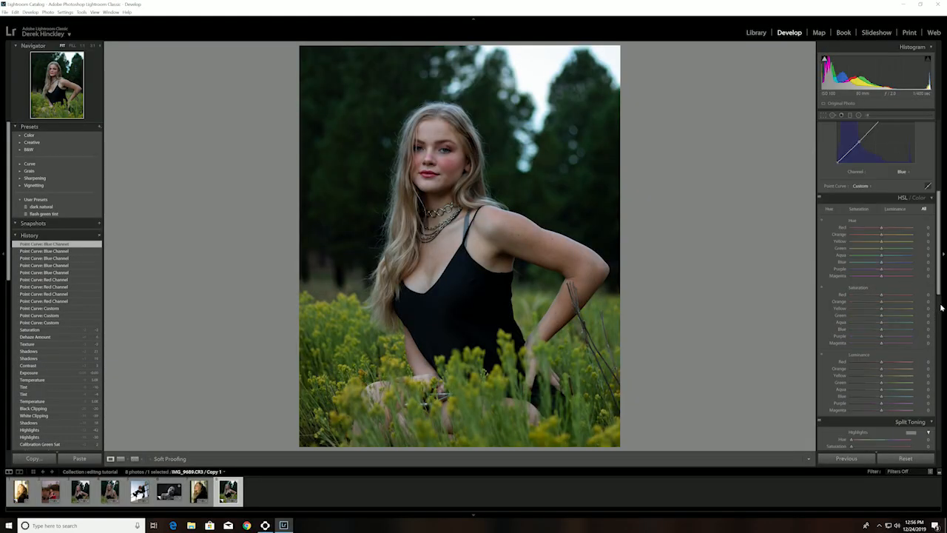
pyautogui.scroll(-2, 938, 308)
pyautogui.scroll(2, 917, 281)
pyautogui.moveTo(881, 229); pyautogui.dragTo(882, 234)
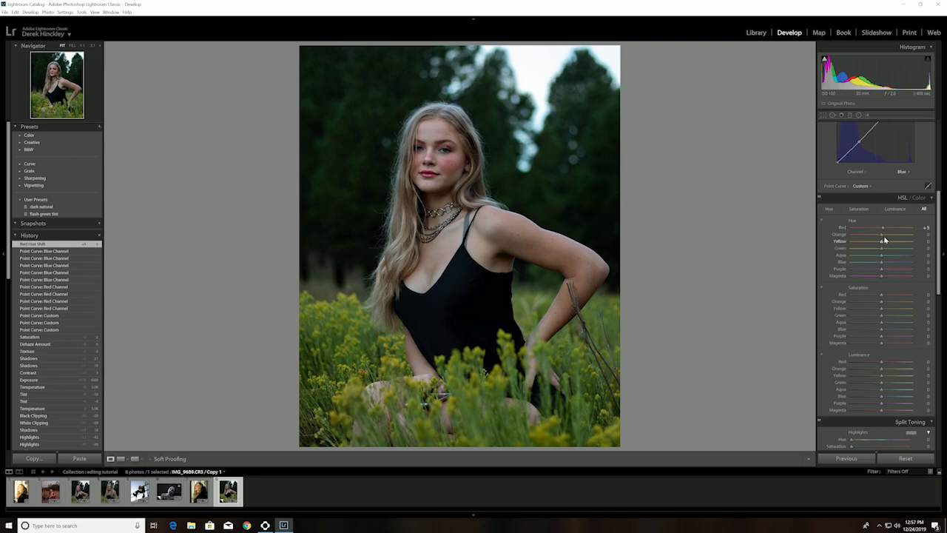
pyautogui.moveTo(880, 234); pyautogui.dragTo(880, 240)
pyautogui.moveTo(880, 240)
pyautogui.mouseDown()
pyautogui.moveTo(898, 243)
pyautogui.moveTo(877, 246)
pyautogui.mouseUp()
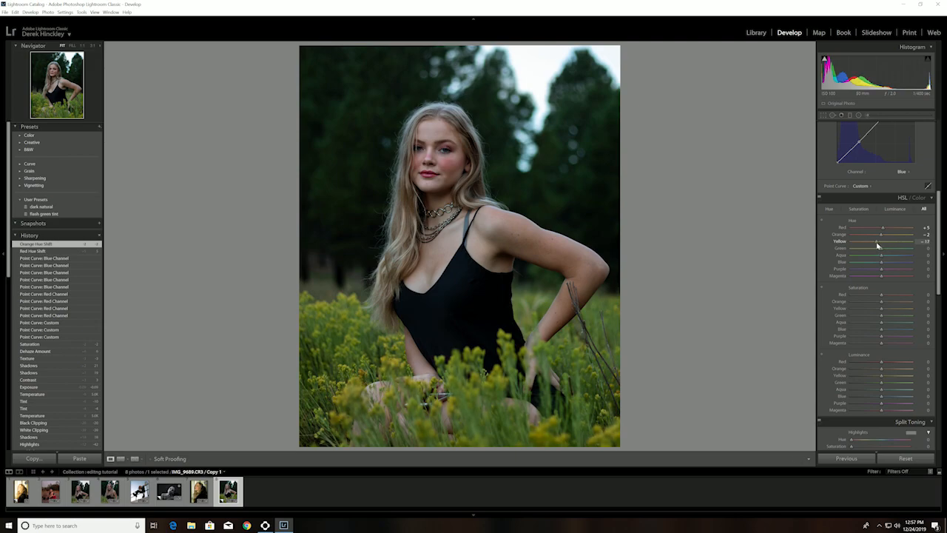
pyautogui.moveTo(878, 244)
pyautogui.mouseDown()
pyautogui.moveTo(869, 248)
pyautogui.moveTo(886, 253)
pyautogui.mouseUp()
# Step: Set the HSL hue values to Green -2, Aqua +25 and Blue +17
pyautogui.moveTo(896, 253)
pyautogui.mouseDown()
pyautogui.moveTo(904, 252)
pyautogui.moveTo(878, 253)
pyautogui.mouseUp()
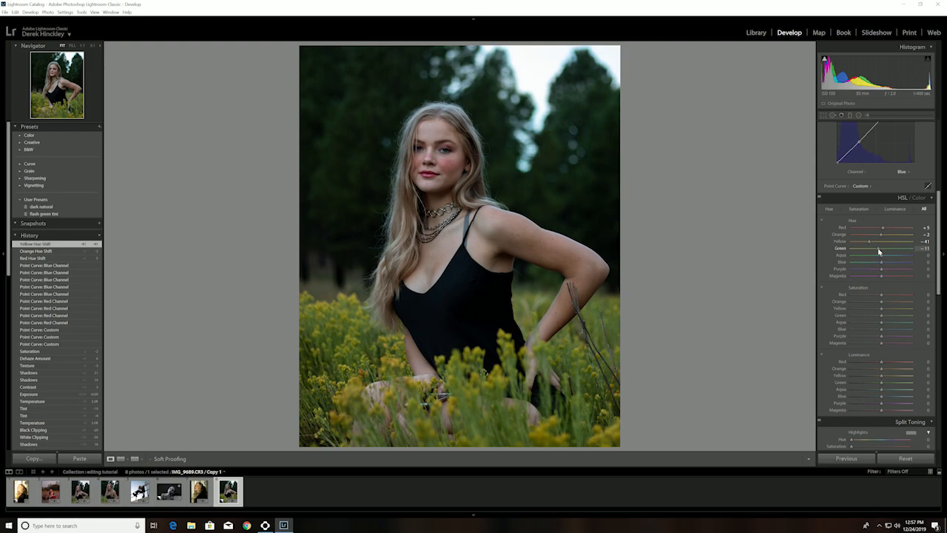
pyautogui.moveTo(879, 252); pyautogui.dragTo(878, 253)
pyautogui.moveTo(879, 253); pyautogui.dragTo(885, 254)
pyautogui.moveTo(881, 253)
pyautogui.mouseDown()
pyautogui.moveTo(870, 258)
pyautogui.moveTo(891, 259)
pyautogui.moveTo(861, 262)
pyautogui.moveTo(897, 258)
pyautogui.moveTo(863, 265)
pyautogui.moveTo(886, 265)
pyautogui.mouseUp()
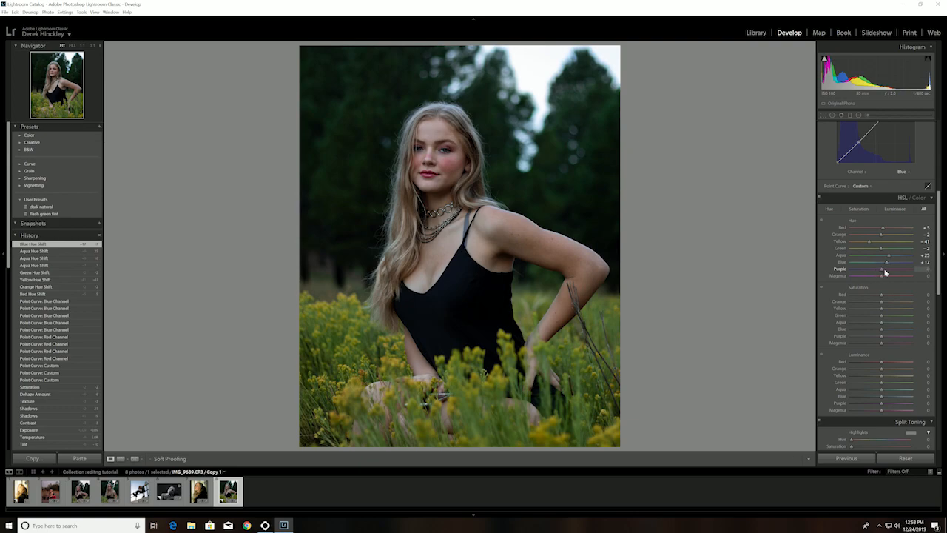
# Step: Shift the Purple hue to +42 and the Magenta hue to +70
pyautogui.moveTo(899, 275); pyautogui.dragTo(874, 279)
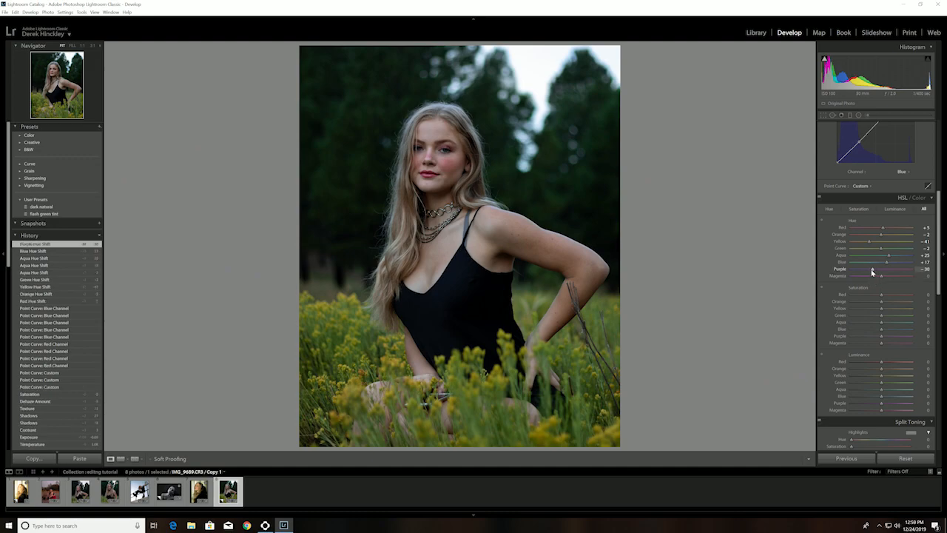
pyautogui.moveTo(874, 273); pyautogui.dragTo(895, 274)
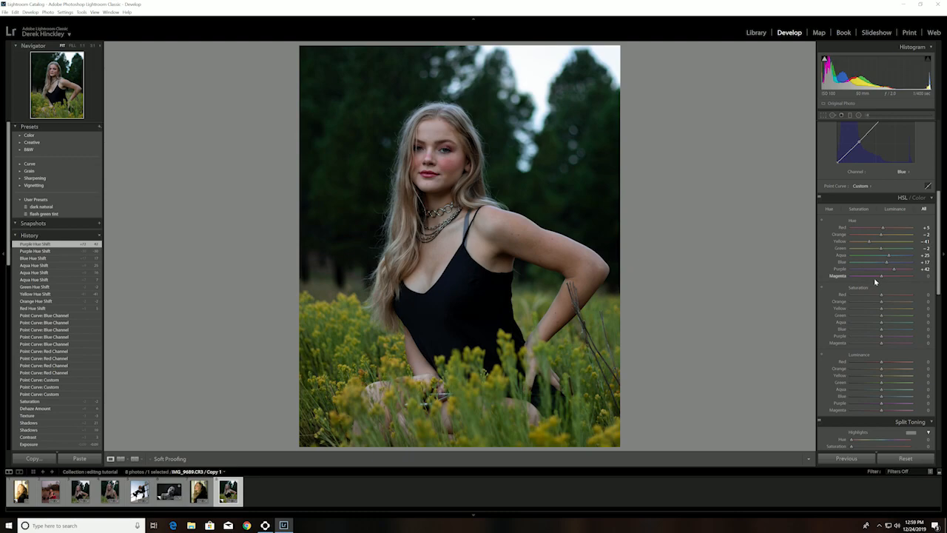
pyautogui.moveTo(882, 278)
pyautogui.mouseDown()
pyautogui.moveTo(918, 278)
pyautogui.moveTo(901, 279)
pyautogui.mouseUp()
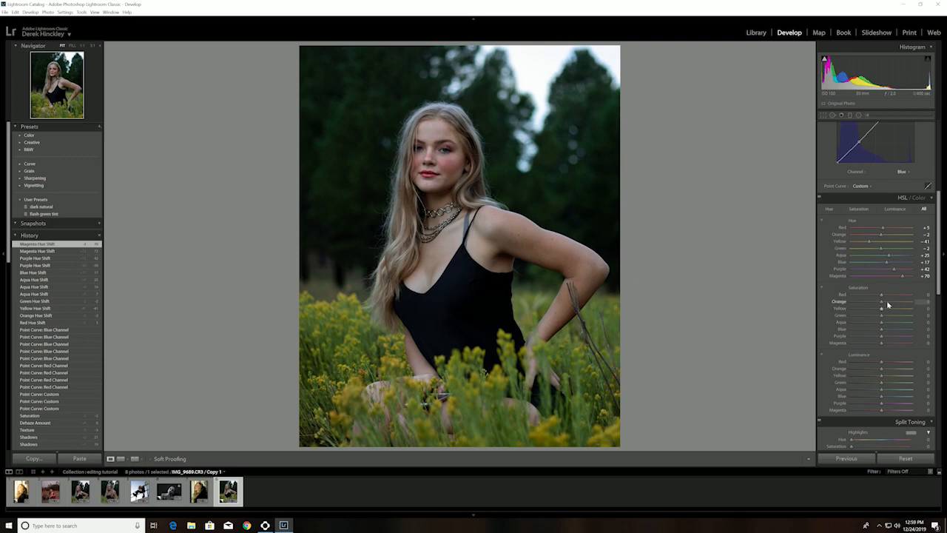
# Step: Set the HSL saturation values to Red +1, Orange +2, Yellow -7, Green -3, Aqua -21, Blue -13, Purple +2 and Magenta +8
pyautogui.moveTo(881, 311); pyautogui.dragTo(880, 317)
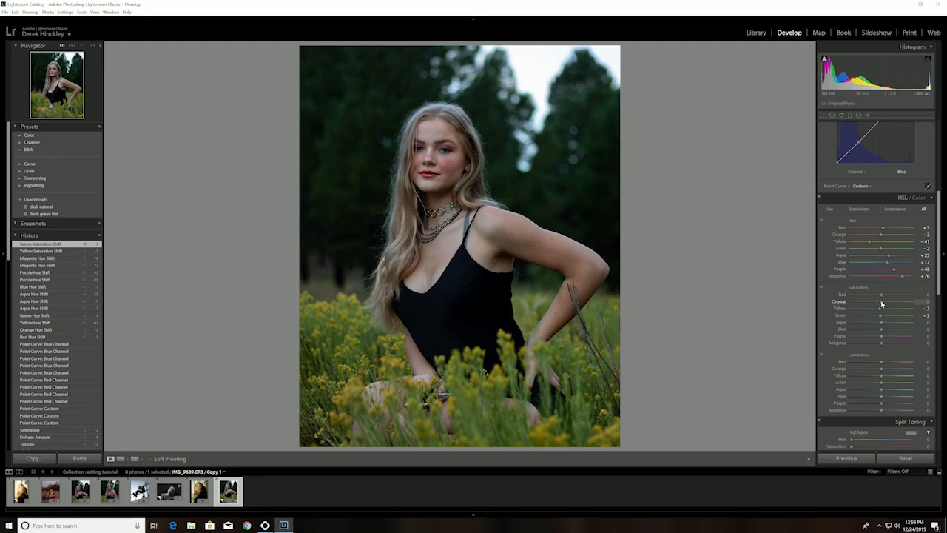
pyautogui.moveTo(881, 303); pyautogui.dragTo(881, 297)
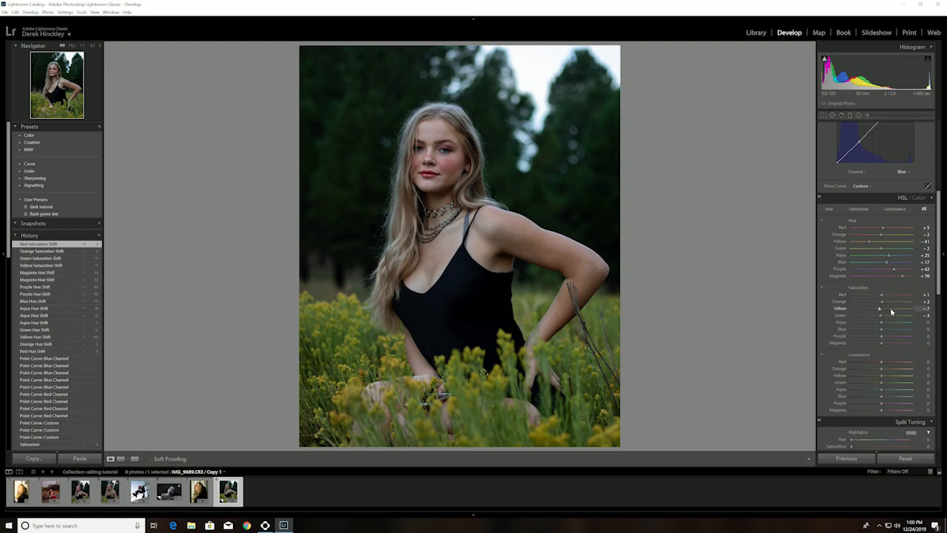
pyautogui.scroll(-2, 892, 313)
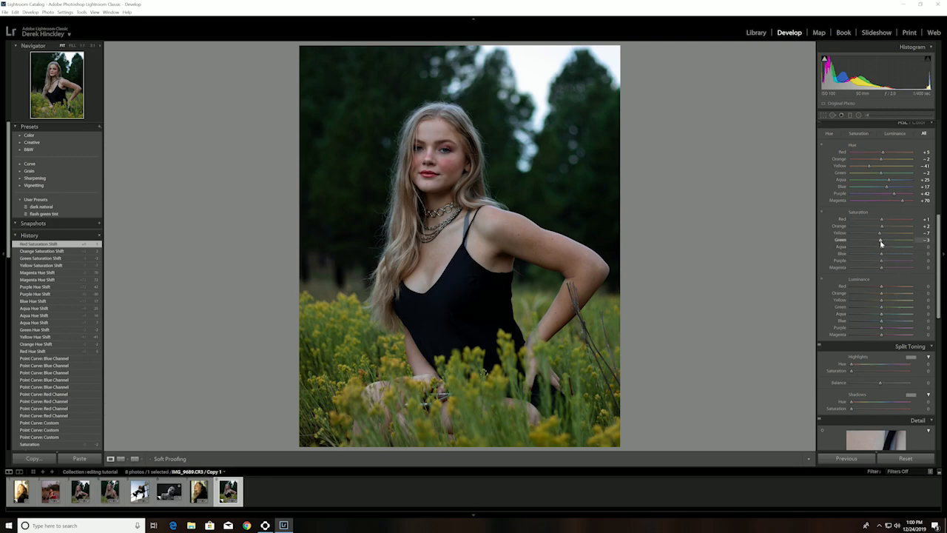
pyautogui.moveTo(881, 250)
pyautogui.mouseDown()
pyautogui.moveTo(864, 249)
pyautogui.moveTo(875, 253)
pyautogui.mouseUp()
pyautogui.moveTo(875, 251); pyautogui.dragTo(883, 267)
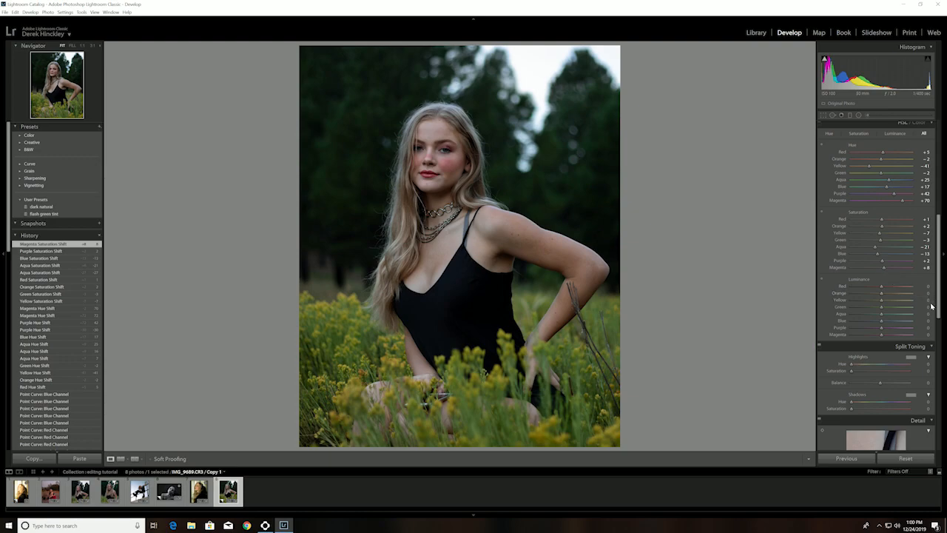
# Step: Set the HSL luminance values to Red +6, Orange -8, Yellow -2, Green -10, Blue -8, Purple +30 and Magenta +8
pyautogui.scroll(-3, 932, 304)
pyautogui.moveTo(882, 212); pyautogui.dragTo(853, 227)
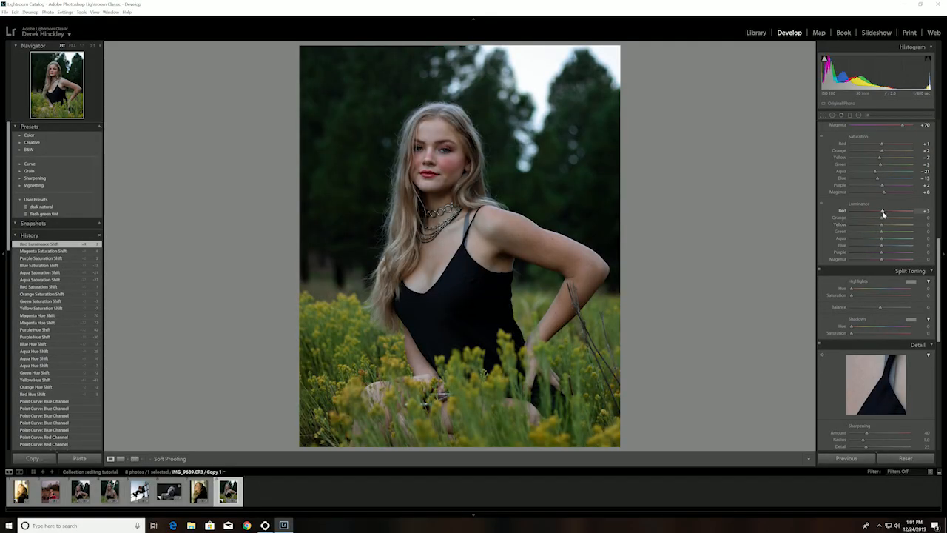
pyautogui.moveTo(882, 213); pyautogui.dragTo(883, 214)
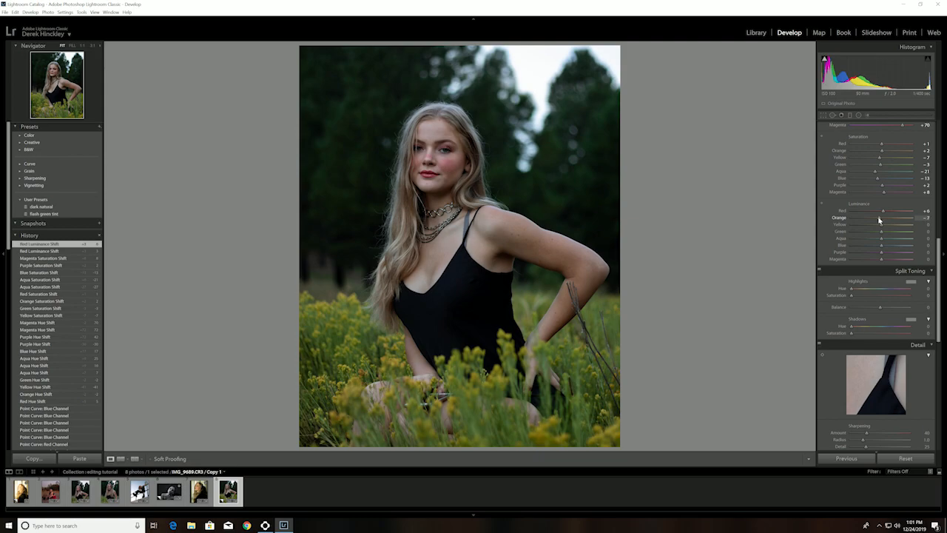
pyautogui.moveTo(879, 220); pyautogui.dragTo(879, 220)
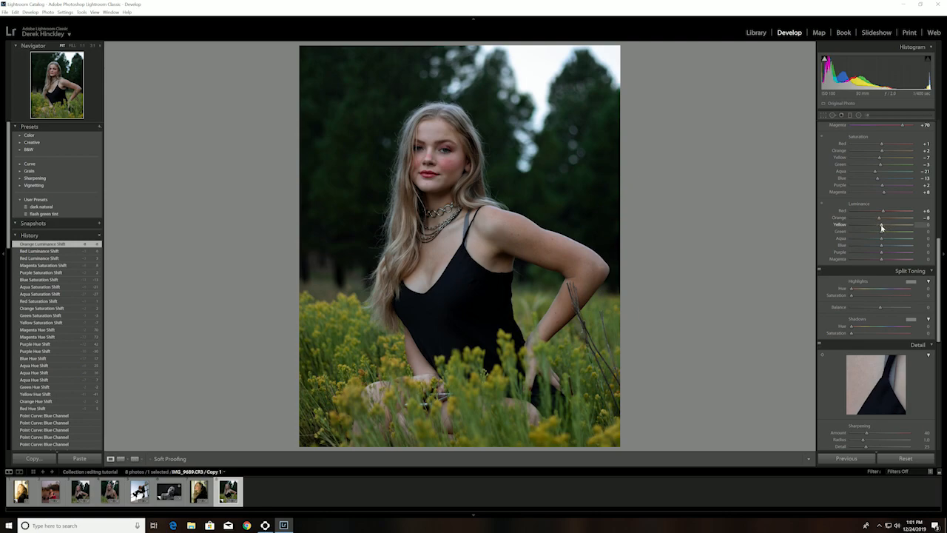
pyautogui.moveTo(882, 228); pyautogui.dragTo(880, 227)
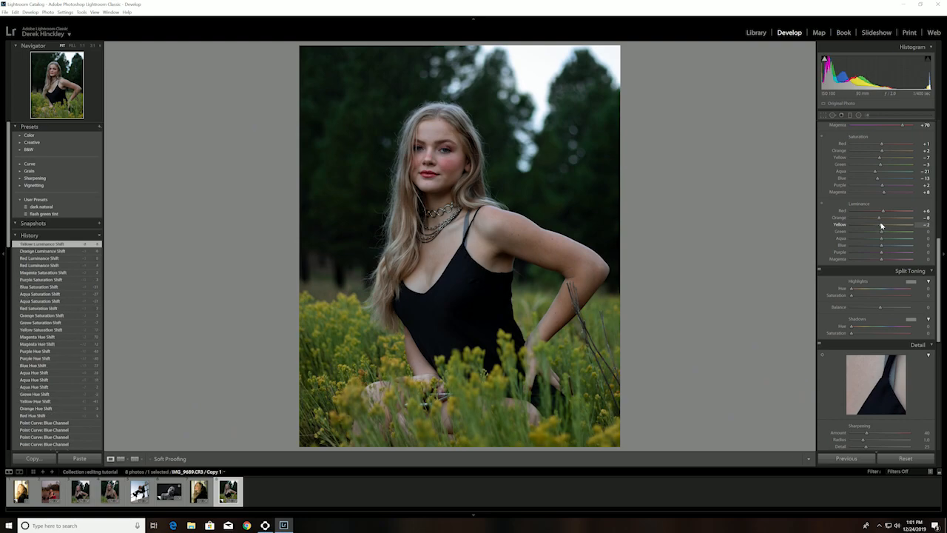
pyautogui.moveTo(882, 235)
pyautogui.mouseDown()
pyautogui.moveTo(890, 233)
pyautogui.moveTo(881, 235)
pyautogui.mouseUp()
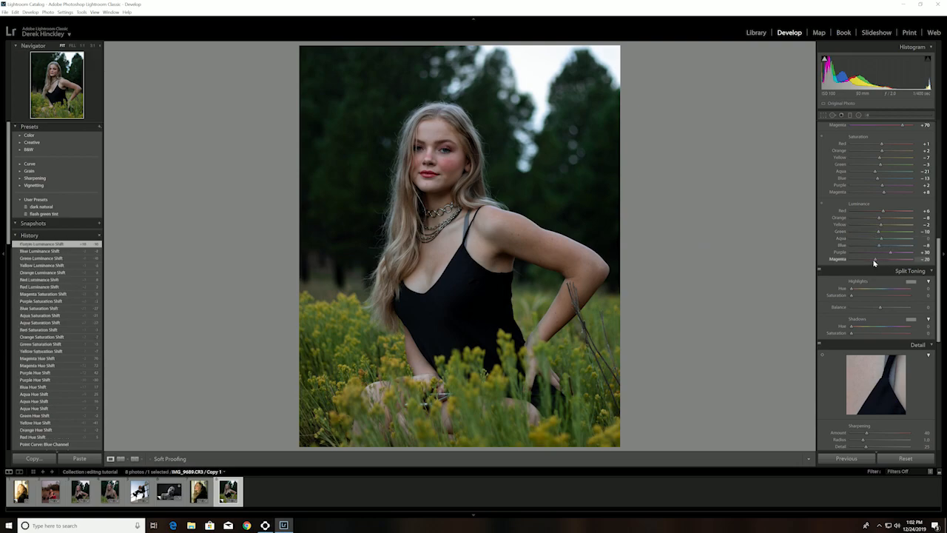
pyautogui.moveTo(875, 260); pyautogui.dragTo(883, 262)
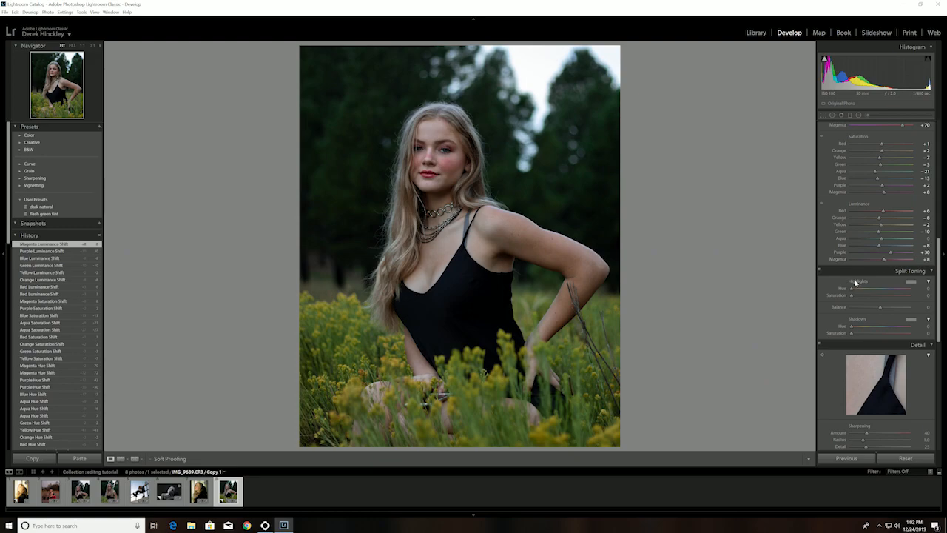
# Step: Set the split toning hue of the highlights to a warm 35
pyautogui.scroll(-3, 881, 270)
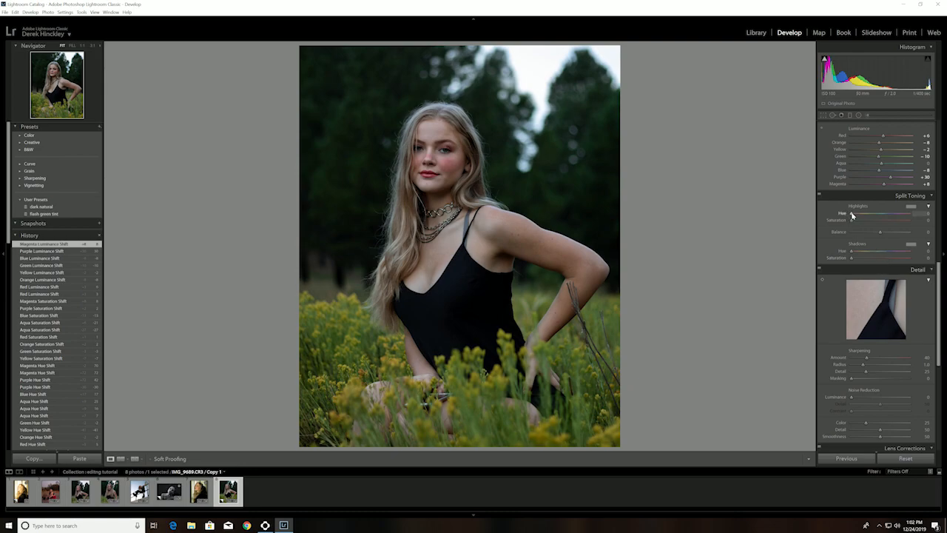
pyautogui.moveTo(852, 215); pyautogui.dragTo(857, 217)
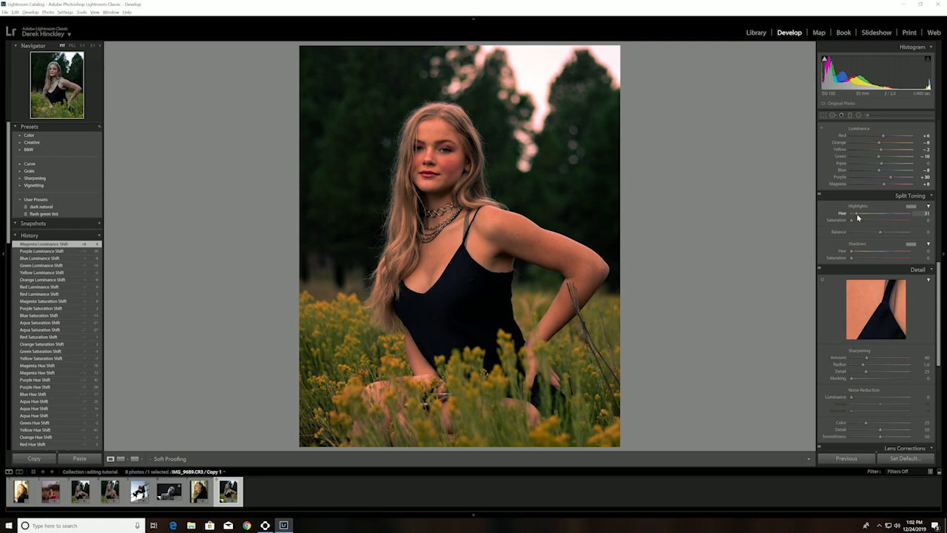
pyautogui.moveTo(857, 217)
pyautogui.mouseDown()
pyautogui.moveTo(890, 216)
pyautogui.moveTo(846, 220)
pyautogui.moveTo(856, 218)
pyautogui.mouseUp()
pyautogui.moveTo(858, 218); pyautogui.dragTo(858, 218)
pyautogui.moveTo(858, 219); pyautogui.dragTo(858, 219)
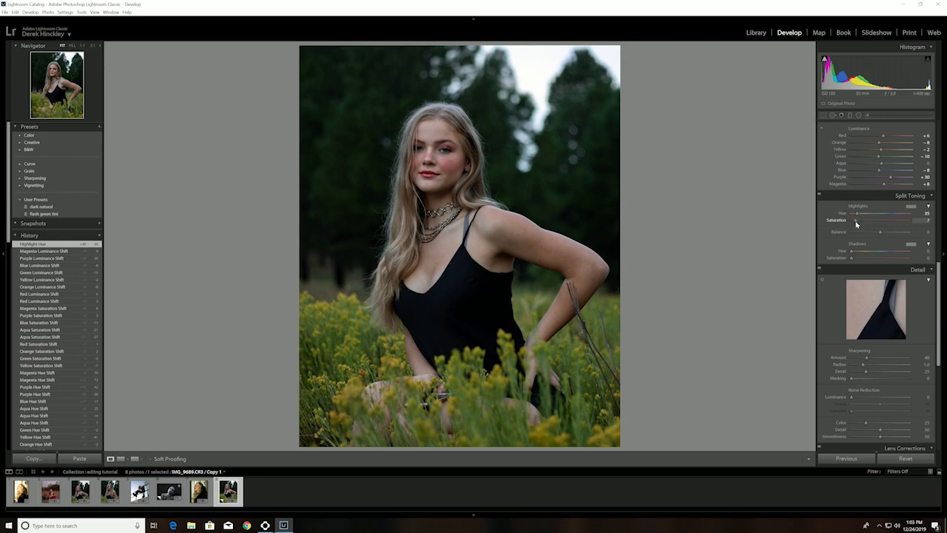
# Step: Set the split toning shadows to hue 174 and saturation 6, and the highlights' saturation to 10
pyautogui.moveTo(857, 222); pyautogui.dragTo(883, 256)
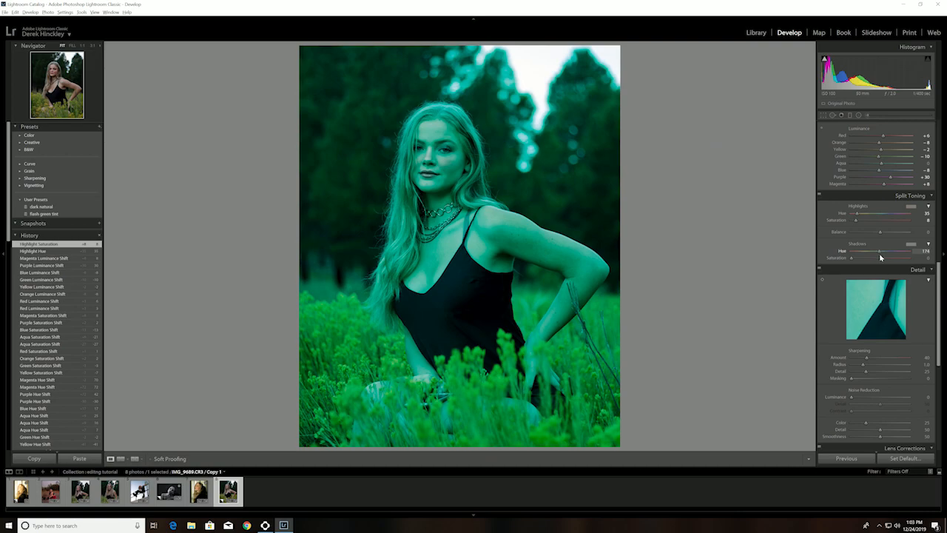
pyautogui.click(852, 258)
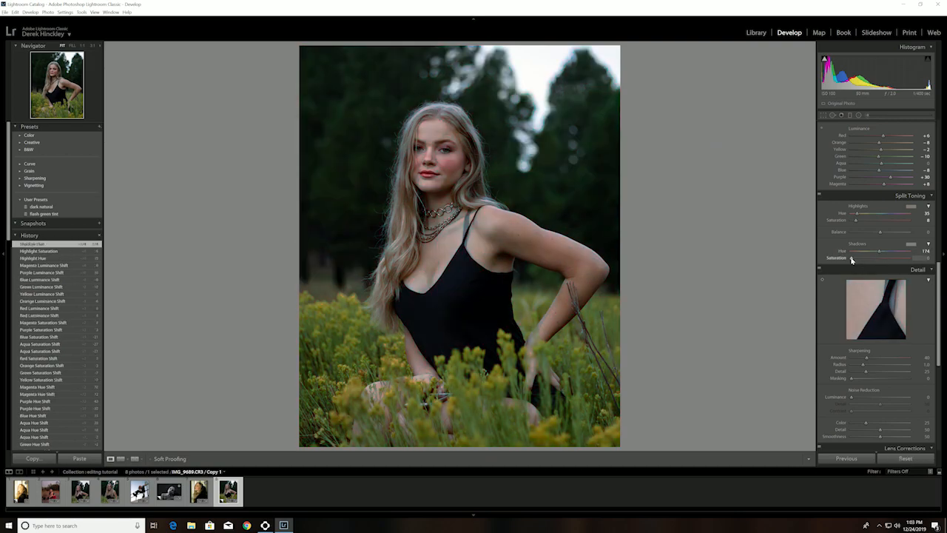
pyautogui.moveTo(852, 259); pyautogui.dragTo(856, 261)
pyautogui.moveTo(855, 261); pyautogui.dragTo(855, 260)
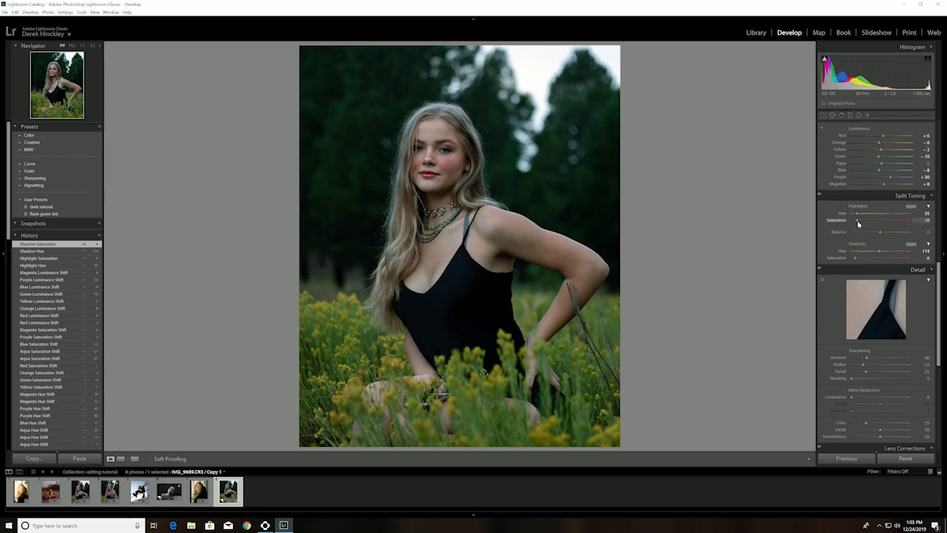
pyautogui.moveTo(856, 220); pyautogui.dragTo(857, 220)
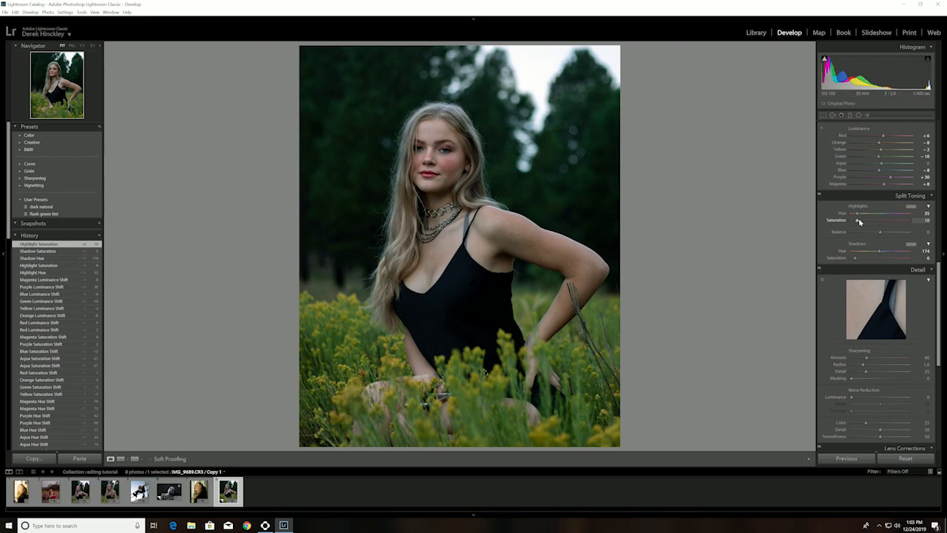
# Step: Slightly increase the luminance noise reduction and the sharpening amount for the photo
pyautogui.scroll(-2, 867, 322)
pyautogui.moveTo(851, 324); pyautogui.dragTo(856, 323)
pyautogui.moveTo(866, 283); pyautogui.dragTo(869, 283)
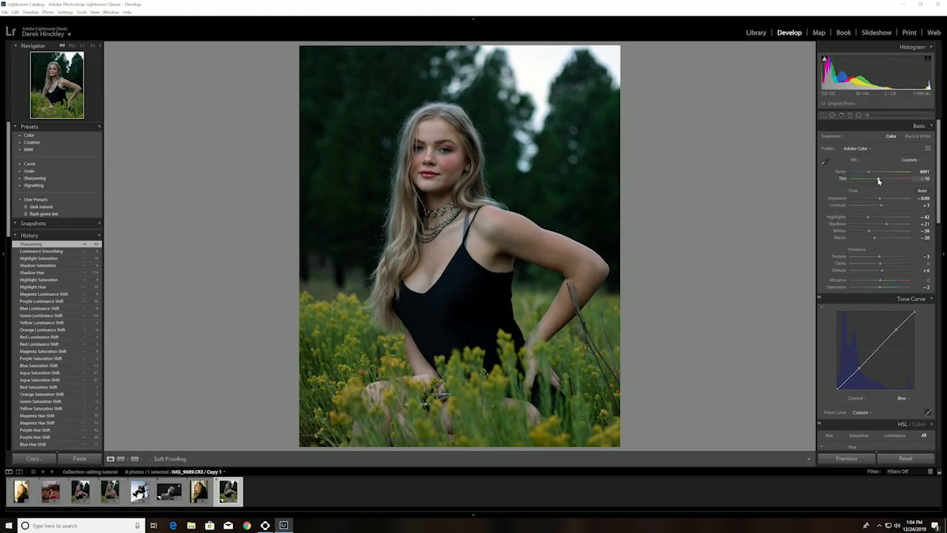
# Step: Fine-tune the white balance tint of the portrait in the yellow flower field
pyautogui.moveTo(880, 181); pyautogui.dragTo(880, 181)
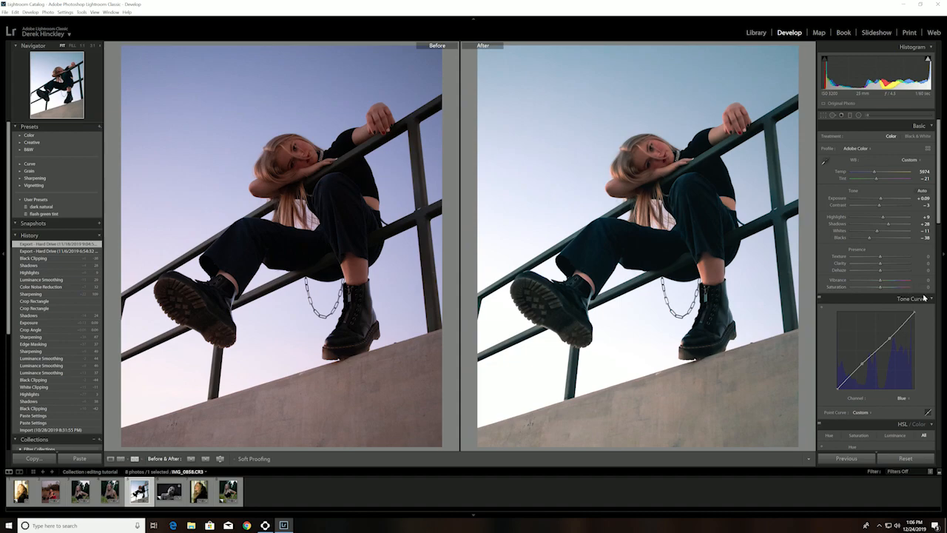
# Step: Examine the calibration, lens correction, detail, split toning, HSL and basic settings of the railing photo IMG_0858.CR3
pyautogui.scroll(-5, 933, 316)
pyautogui.scroll(-8, 932, 317)
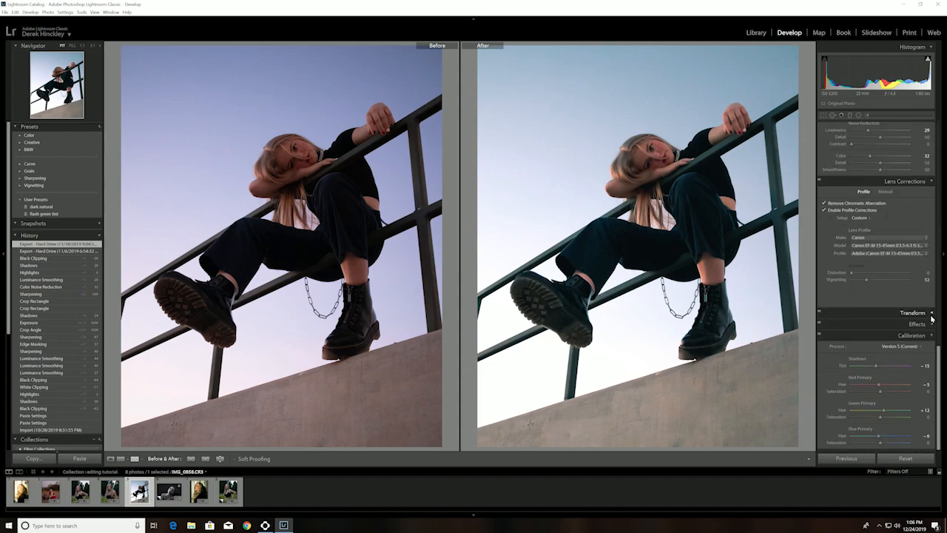
pyautogui.scroll(4, 931, 318)
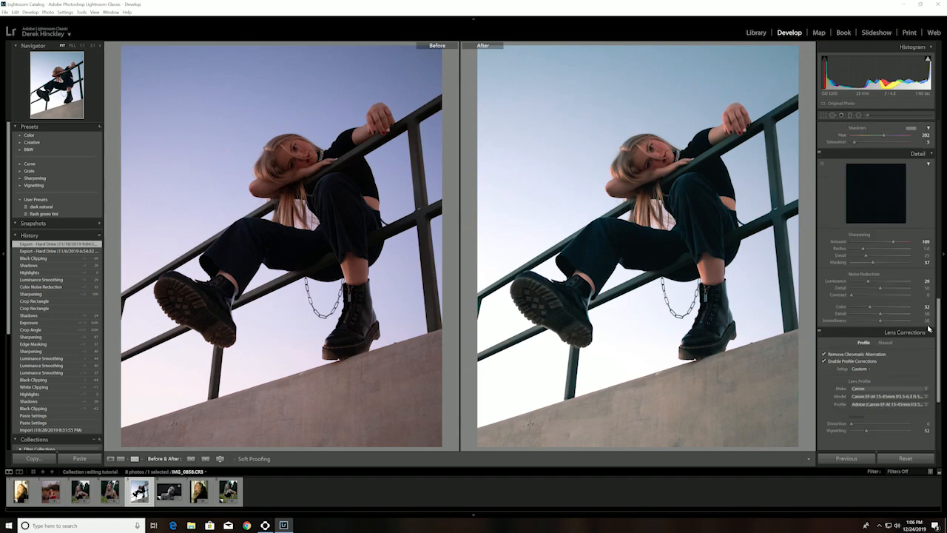
pyautogui.scroll(2, 930, 328)
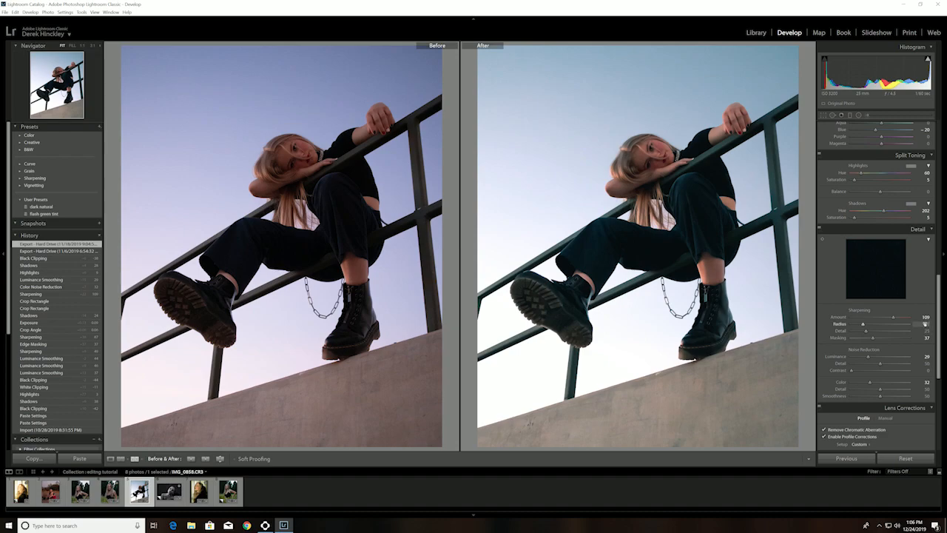
pyautogui.scroll(3, 924, 311)
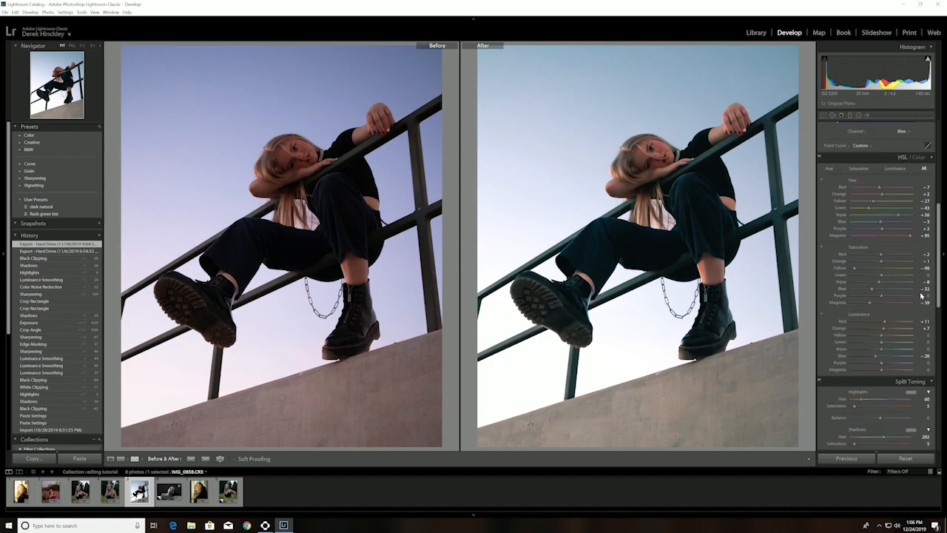
pyautogui.scroll(4, 922, 296)
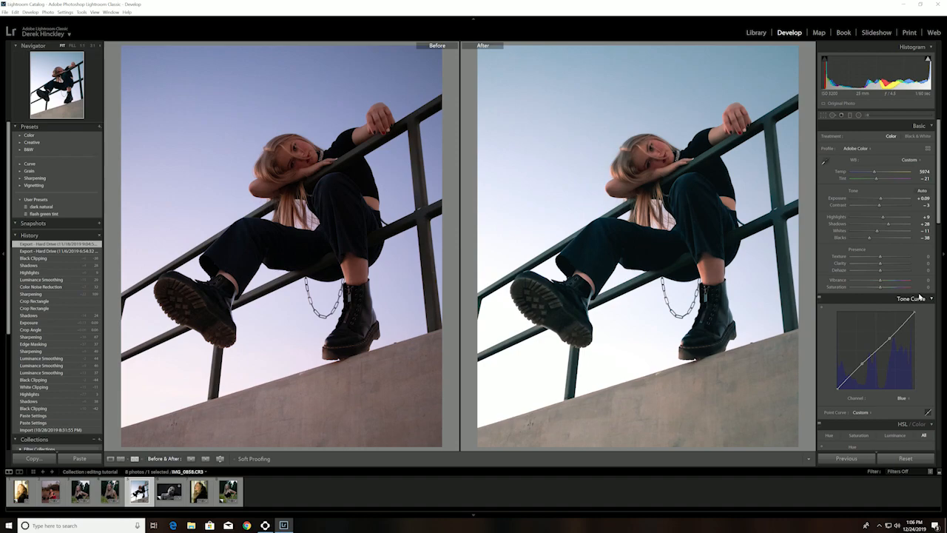
# Step: Compare the before and after versions of the window-light portrait and the earlier photos, back to IMG_1049.CR3
pyautogui.click(199, 491)
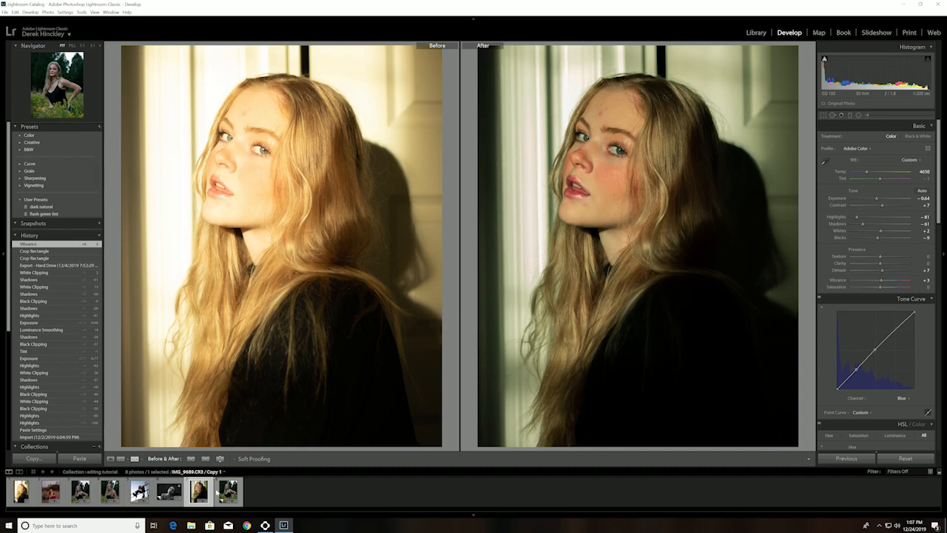
pyautogui.press('Left')
pyautogui.press('Left')
pyautogui.press('Left')
pyautogui.press('Left')
pyautogui.press('Left')
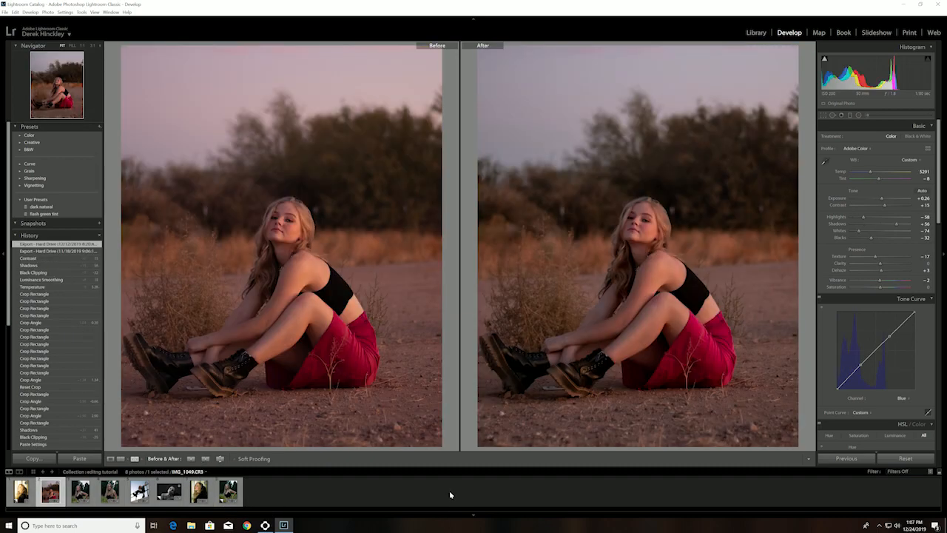